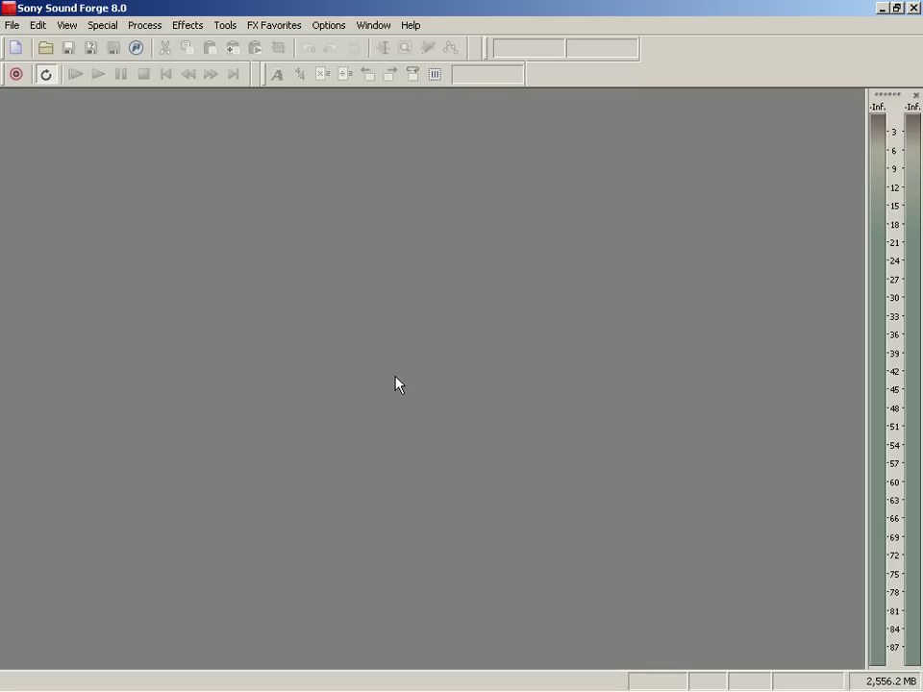
Start a new empty sound file from the File menu.
left_click(12, 25)
left_click(27, 46)
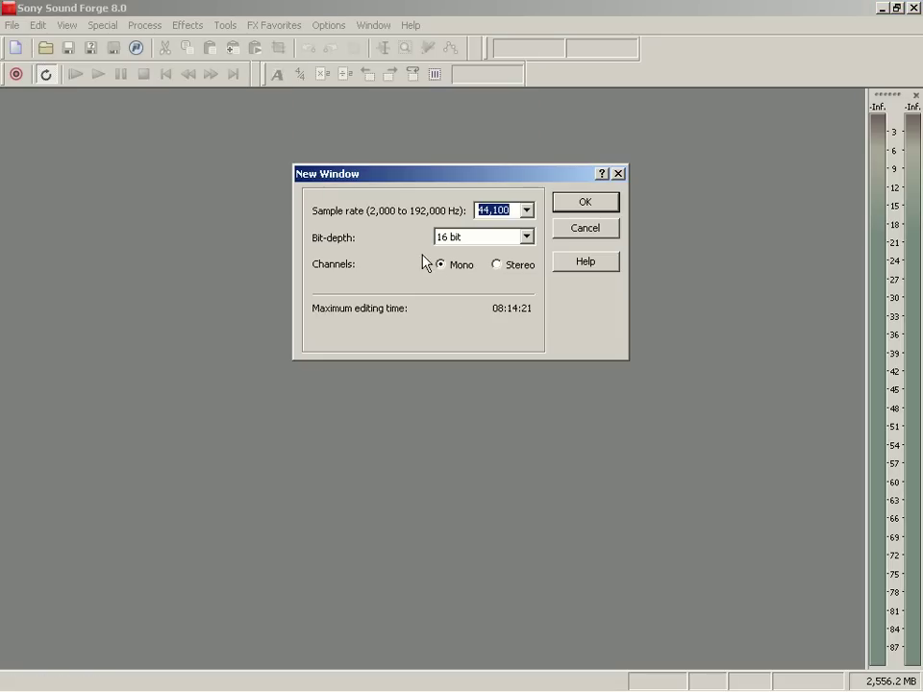
Accept the 44,100 Hz 16-bit mono file and set Simple Synthesis to White Noise, 10 seconds.
left_click(587, 209)
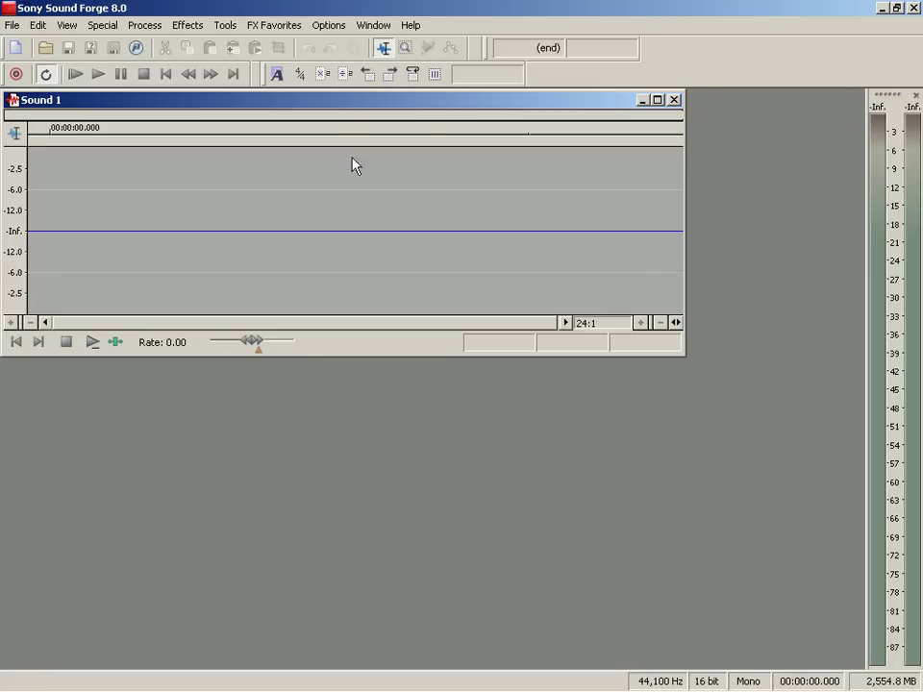
left_click_drag(352, 99, 406, 241)
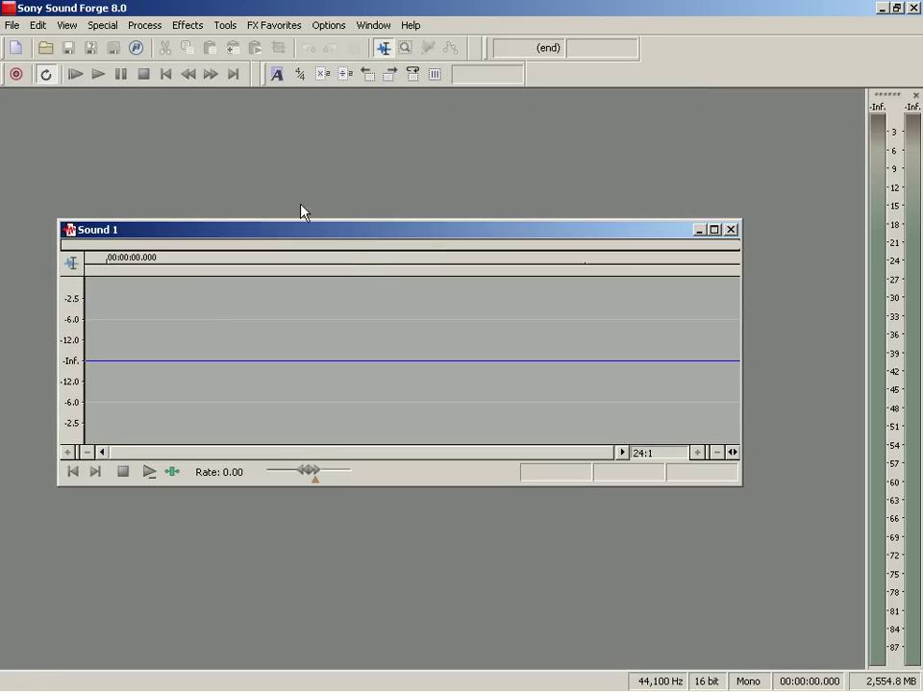
left_click(225, 26)
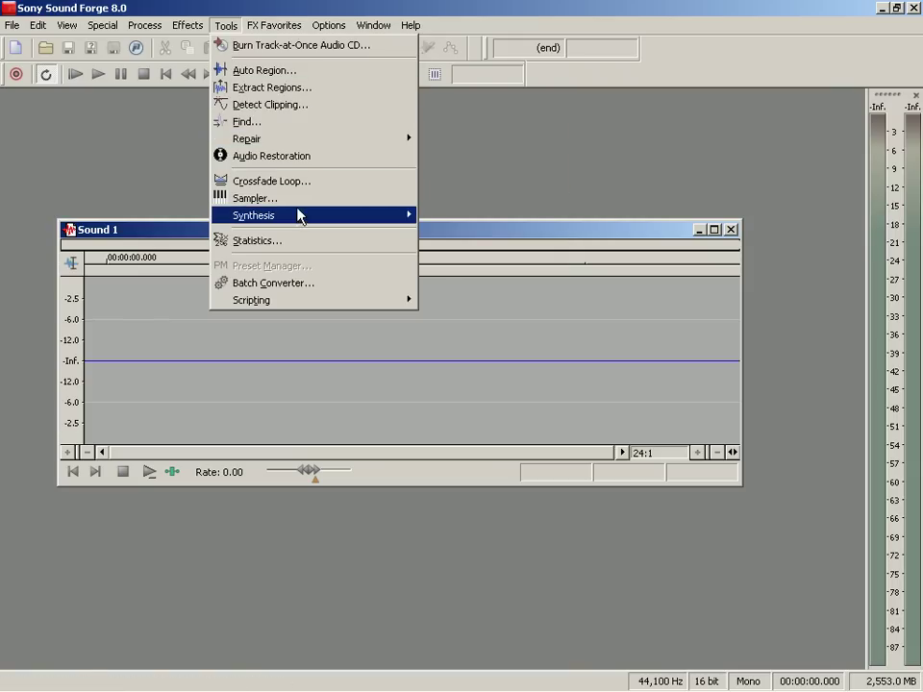
mouse_move(298, 217)
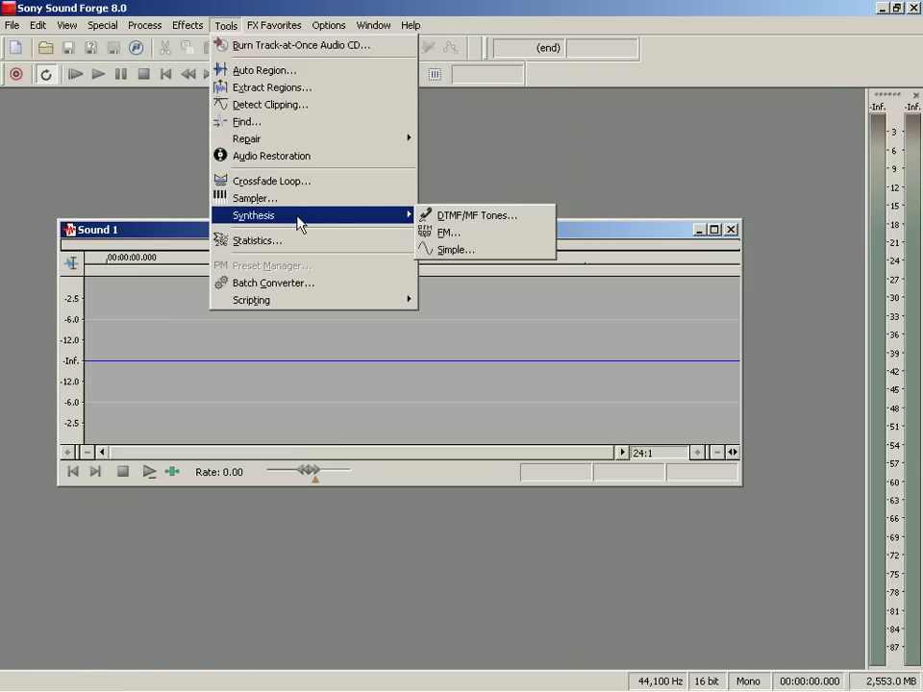
left_click(484, 253)
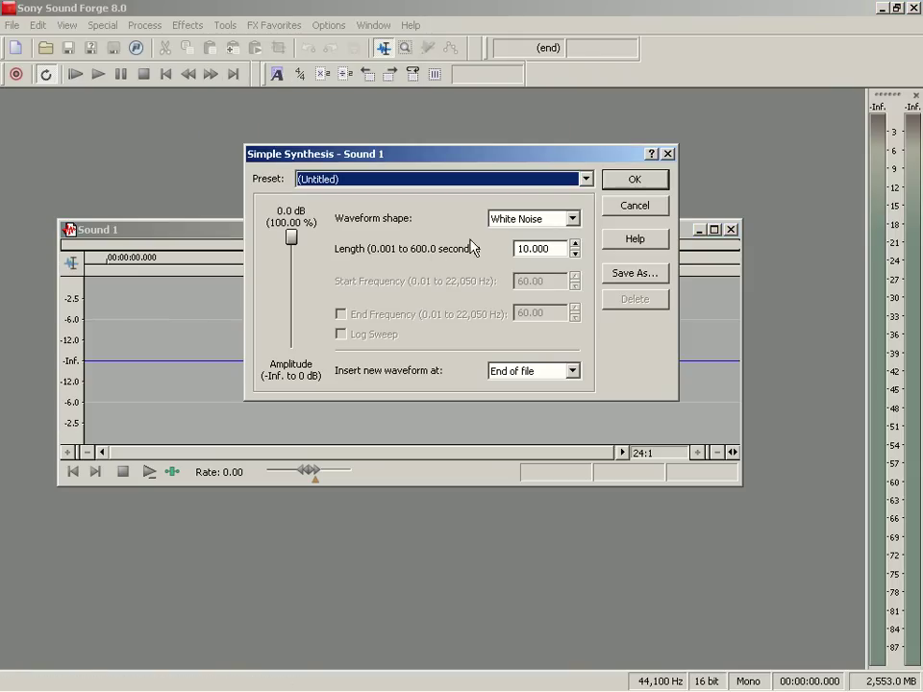
left_click(572, 221)
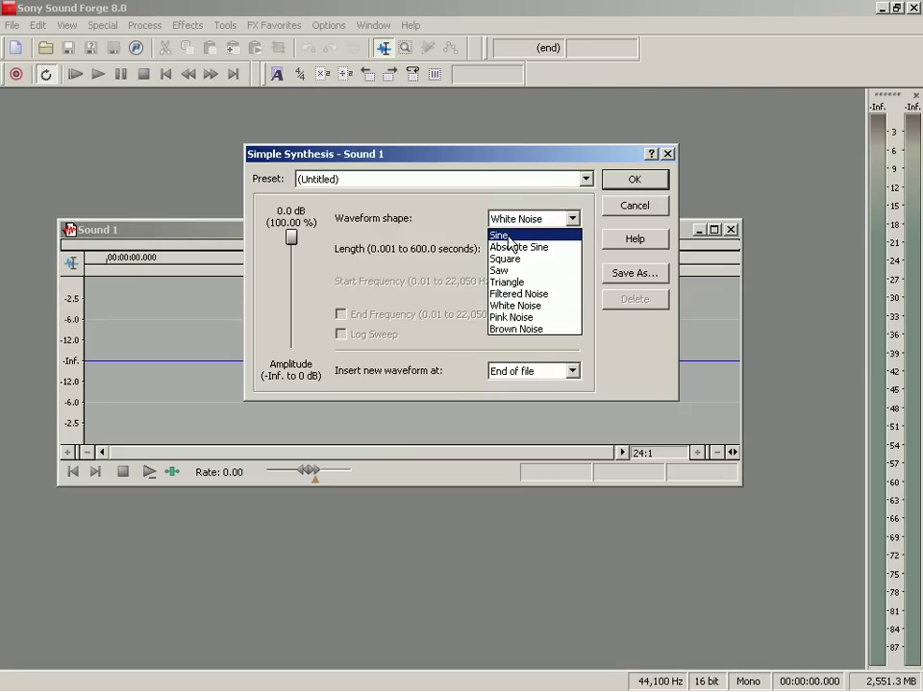
left_click(528, 306)
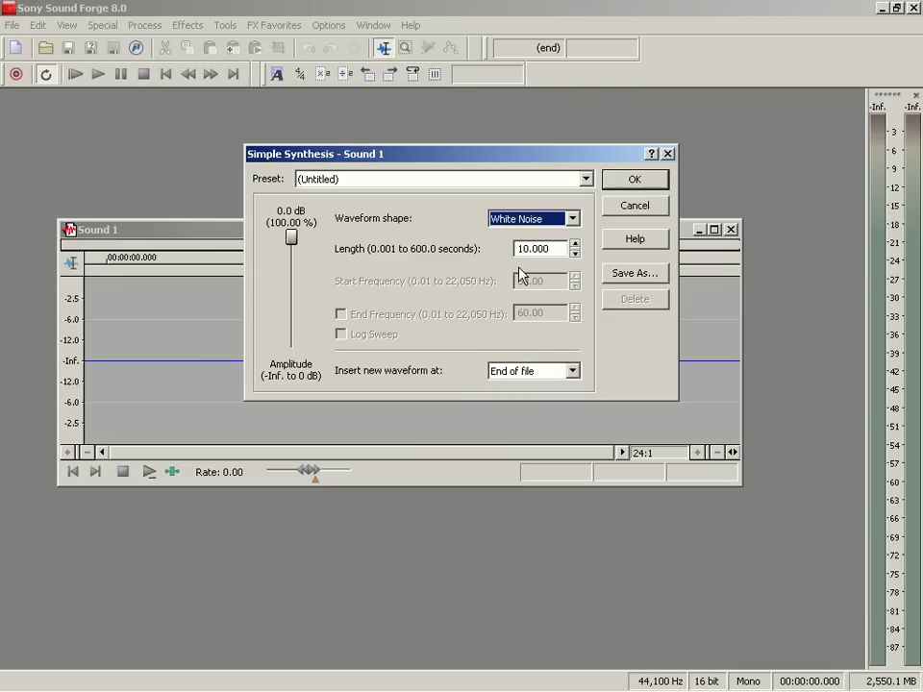
Generate 10 seconds of white noise into Sound 1.
left_click(635, 181)
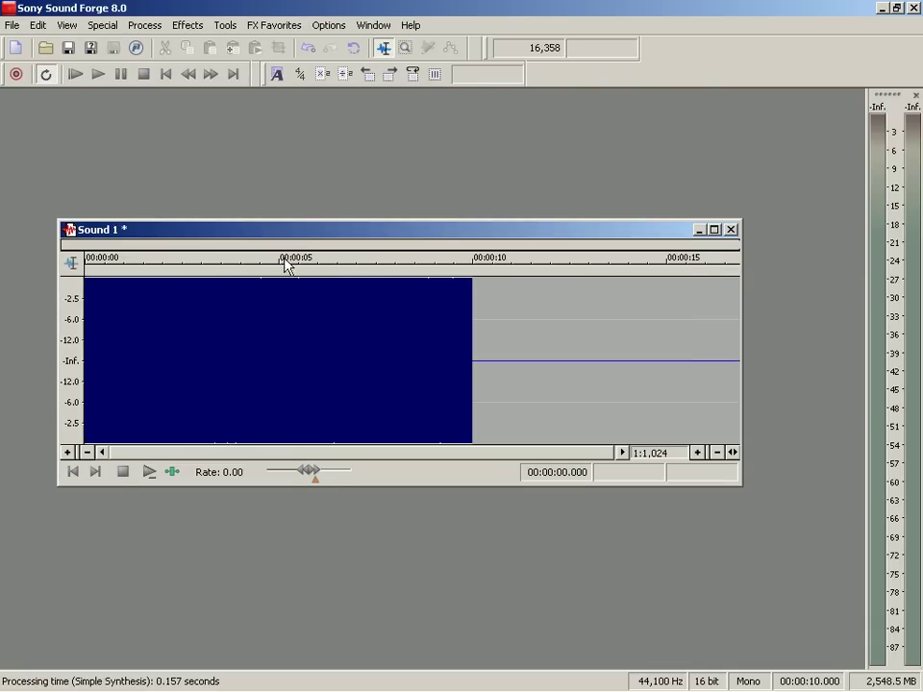
left_click_drag(307, 238, 336, 192)
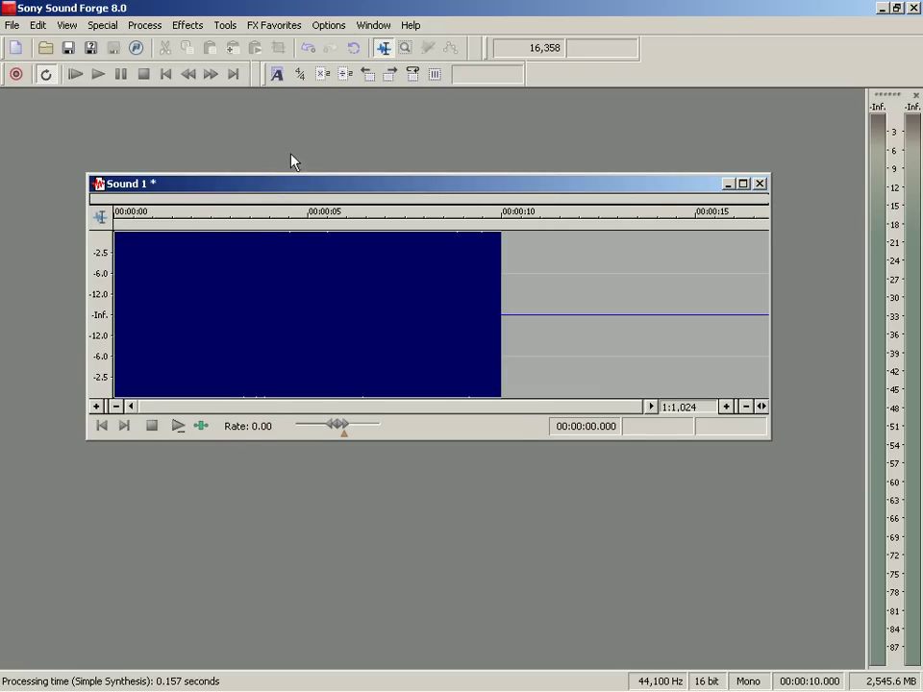
left_click_drag(293, 159, 293, 158)
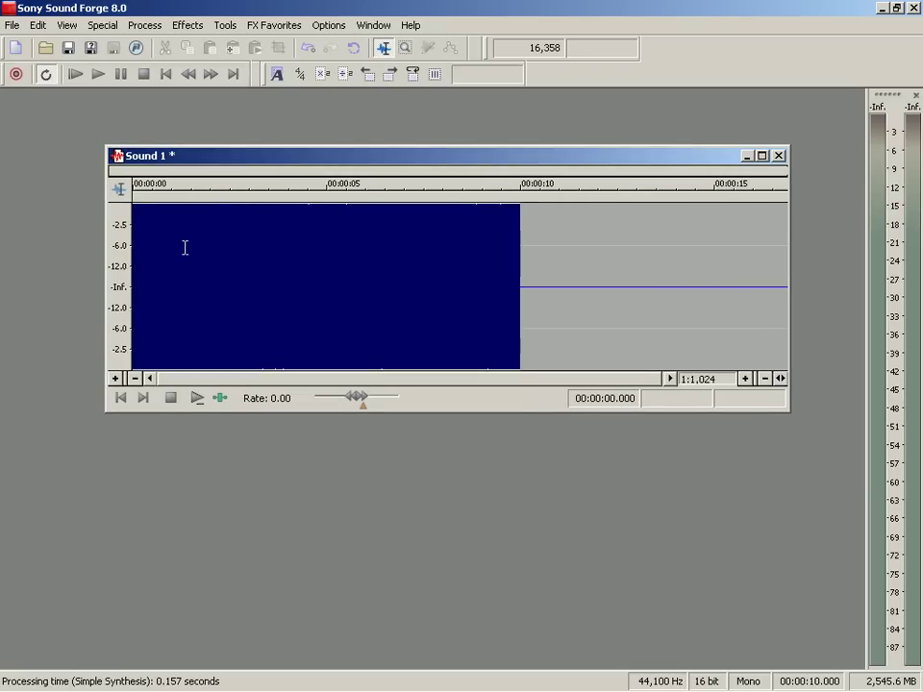
Save the sound as white noise.wav on the Desktop.
left_click(9, 24)
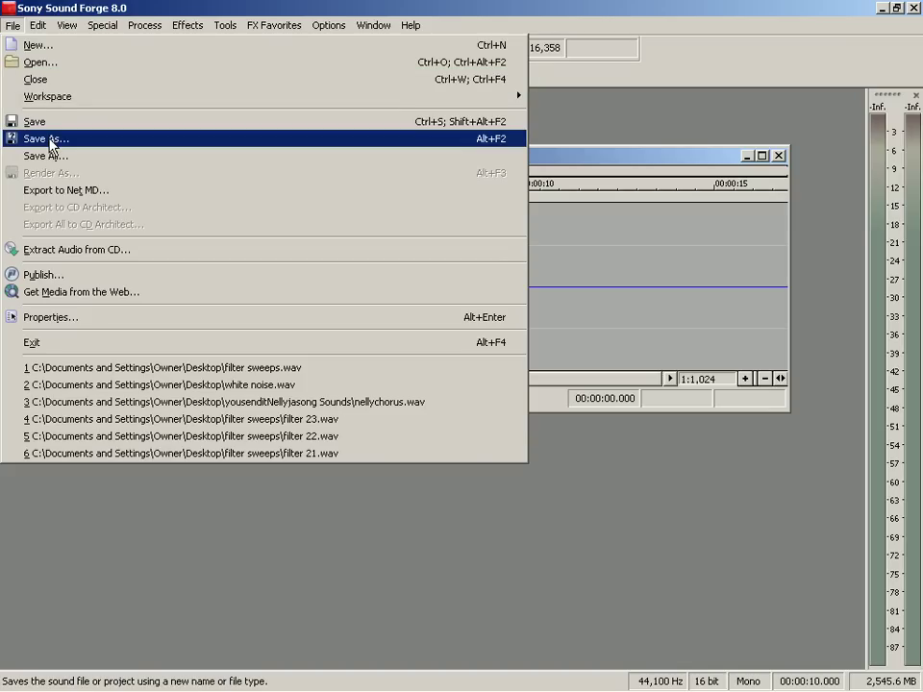
left_click(48, 139)
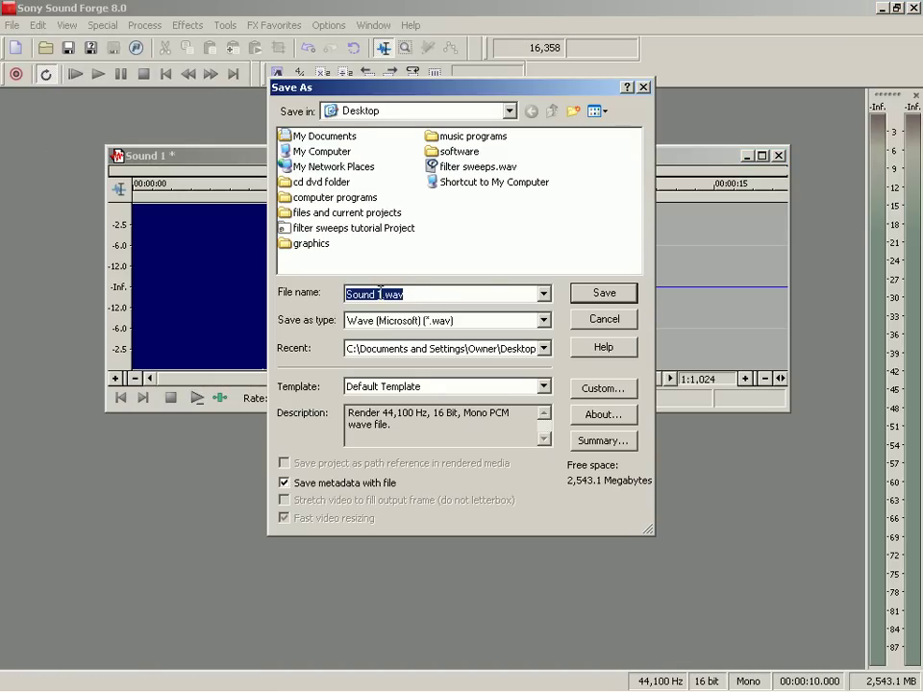
left_click_drag(380, 293, 324, 287)
type("white n")
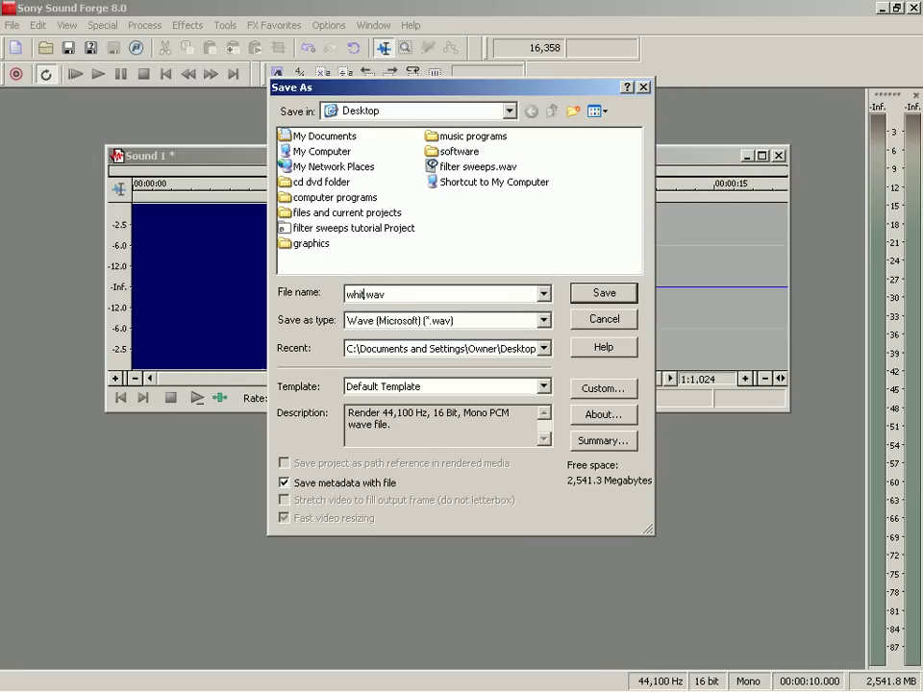
type("oise")
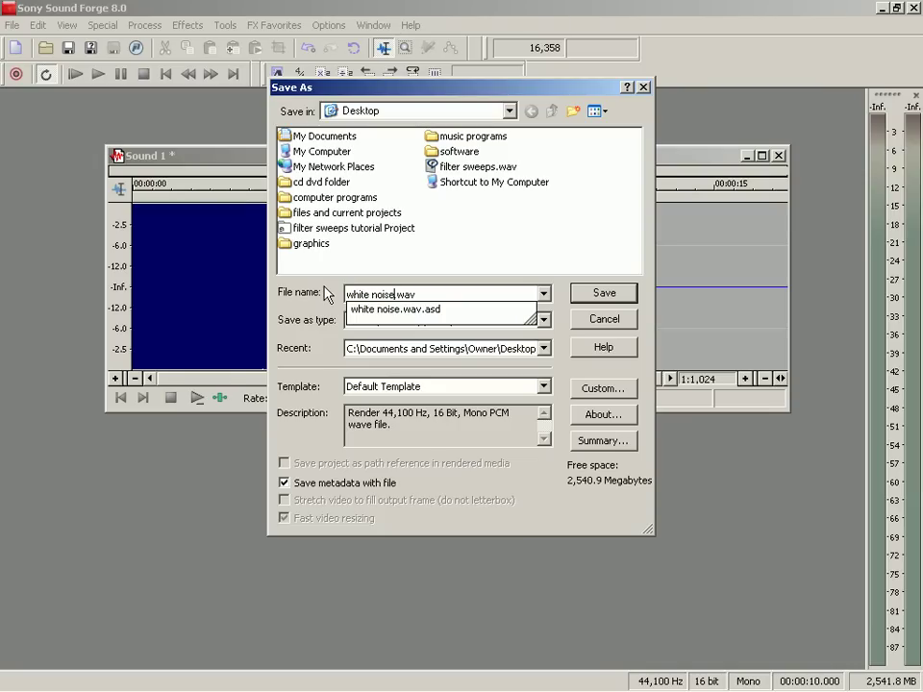
key("Return")
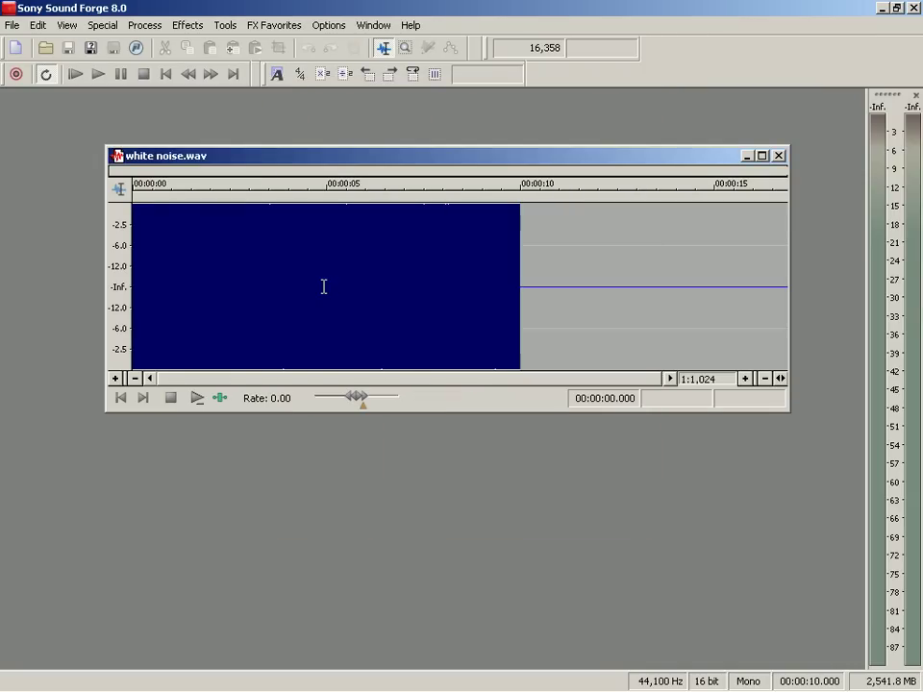
Close white noise.wav, quit Sound Forge, and bring the Live project forward.
left_click(779, 156)
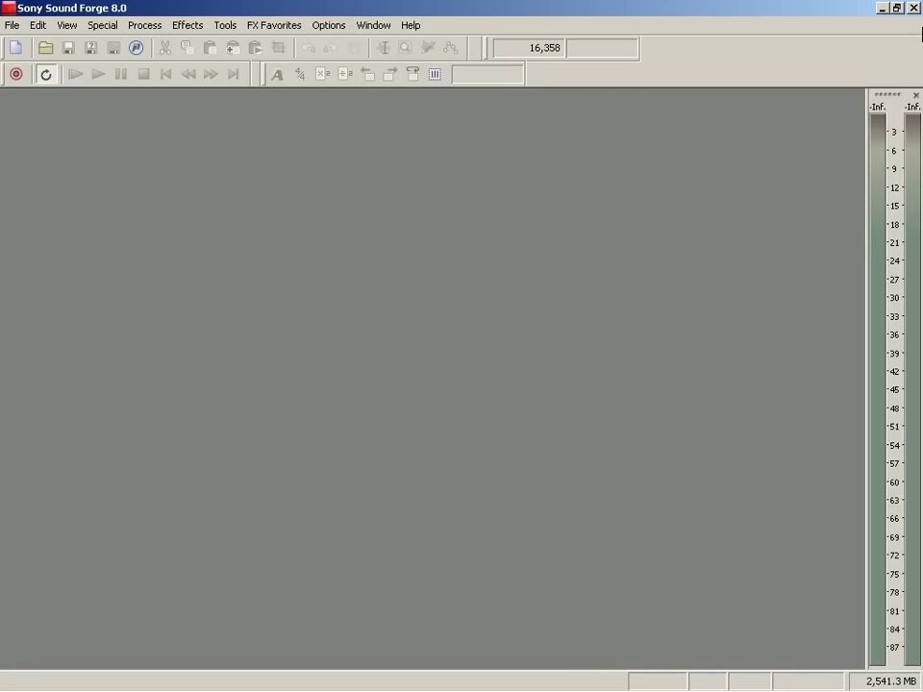
left_click(915, 10)
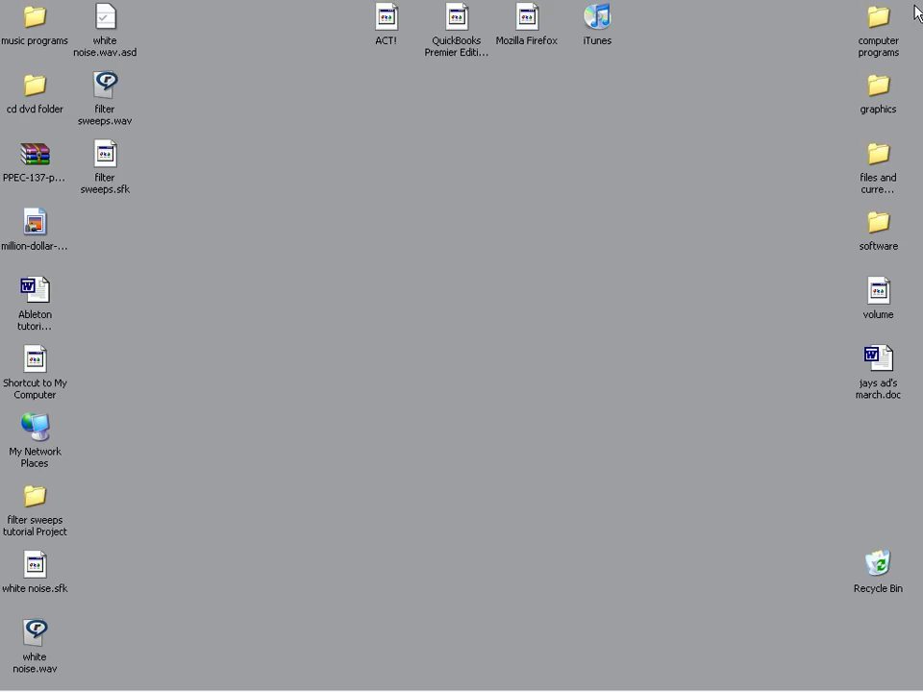
left_click(429, 681)
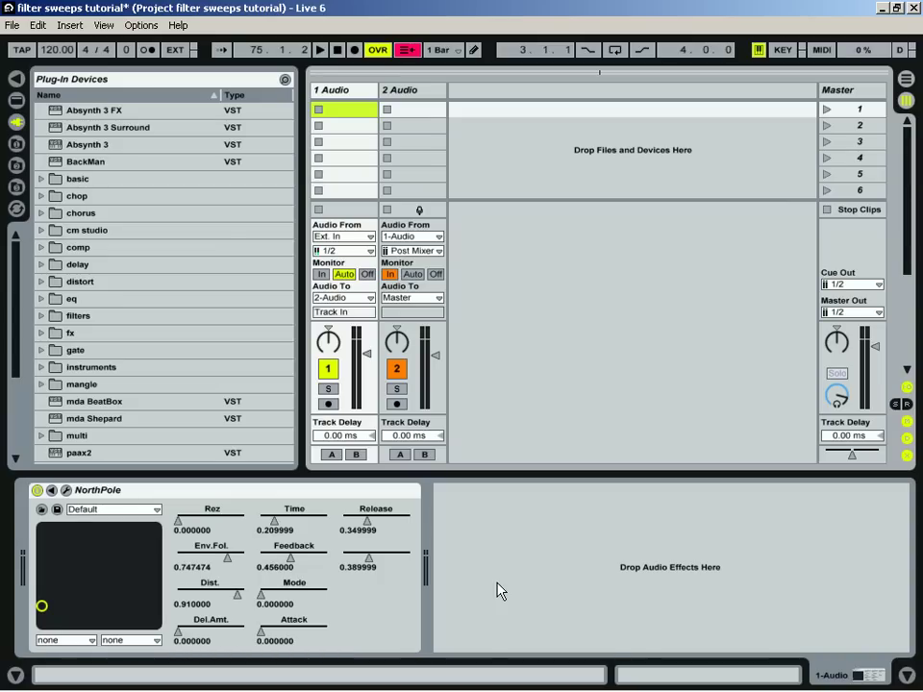
Shrink Live's window and shift it right so the desktop's white noise.wav is visible.
left_click(329, 93)
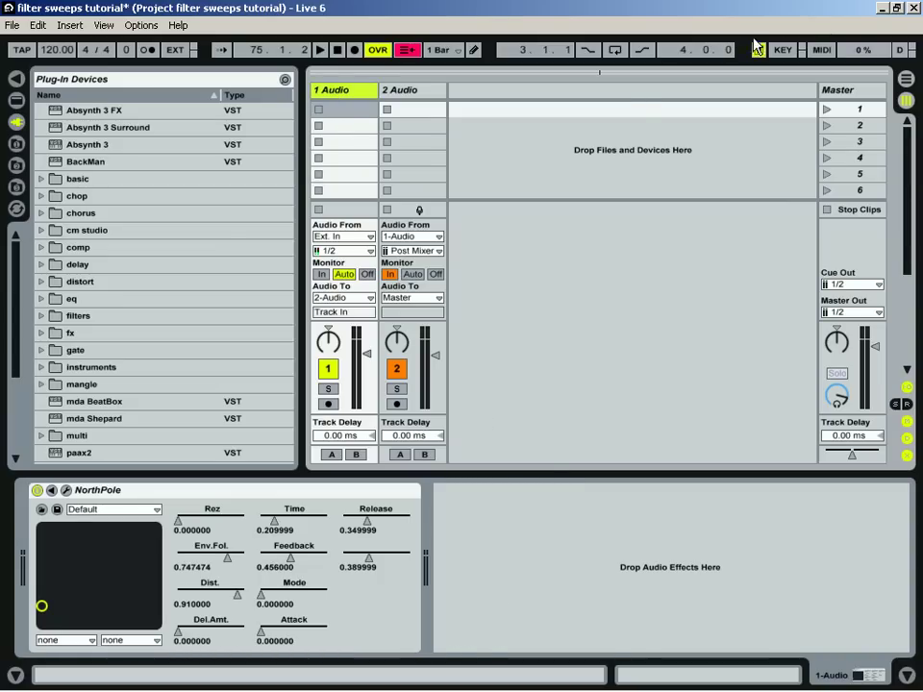
left_click(896, 7)
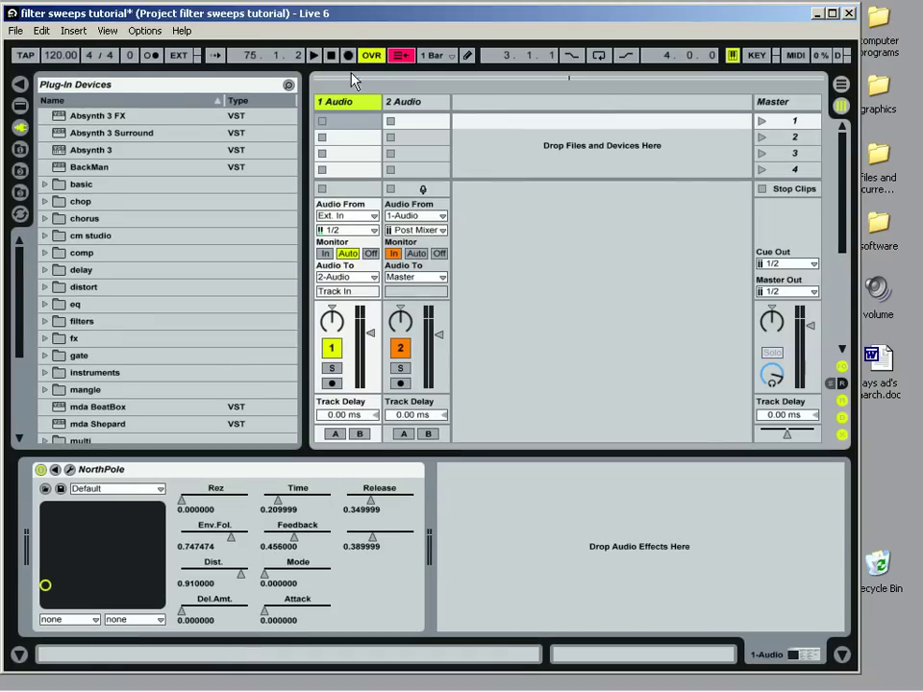
left_click_drag(350, 15, 391, 15)
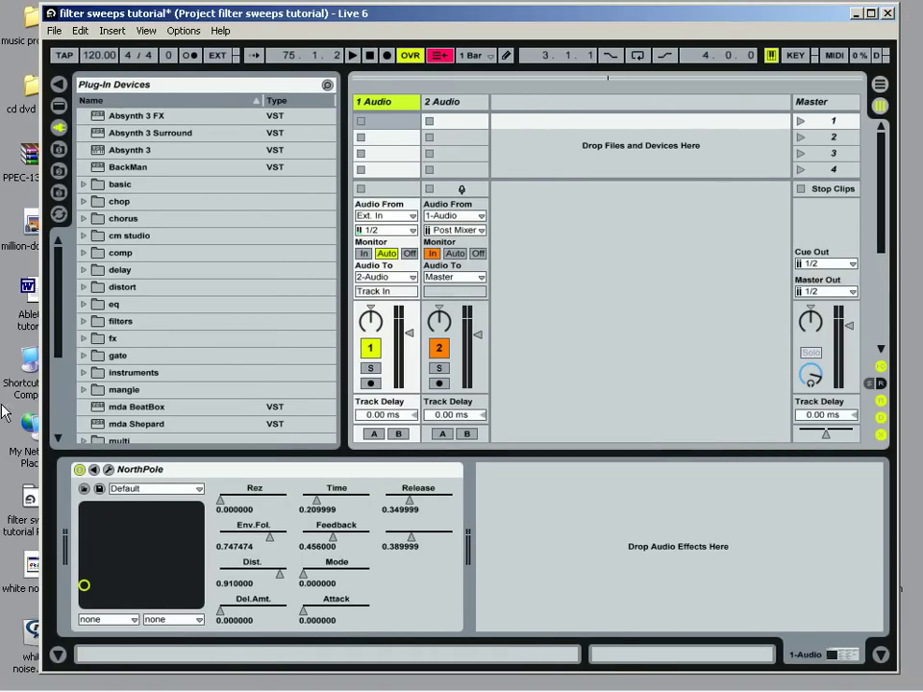
left_click_drag(161, 13, 188, 14)
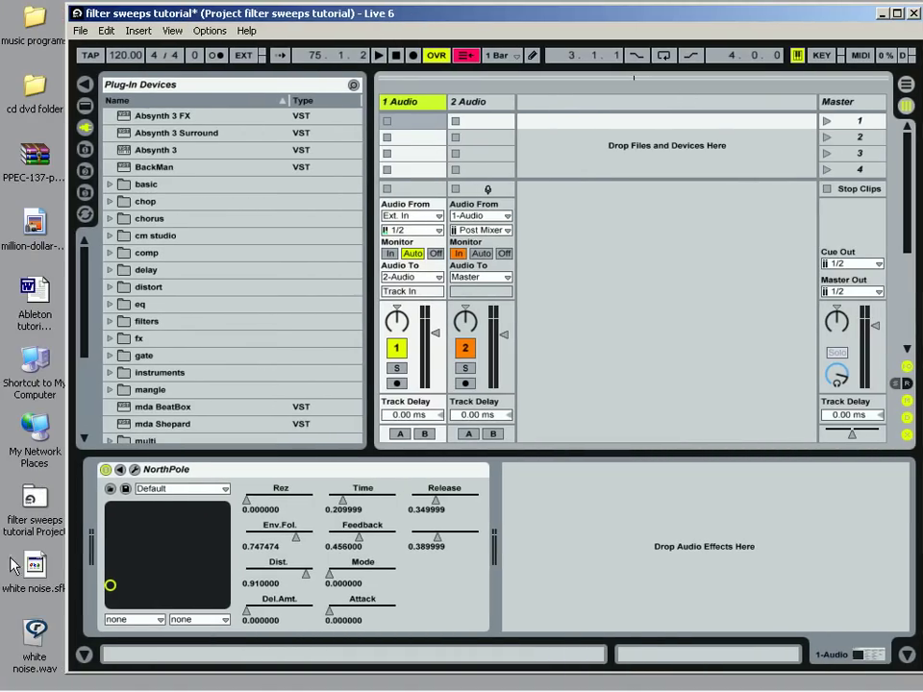
left_click(36, 634)
Load white noise.wav into track 1's first slot, route it into track 2, and show I/O.
left_click_drag(36, 635, 403, 124)
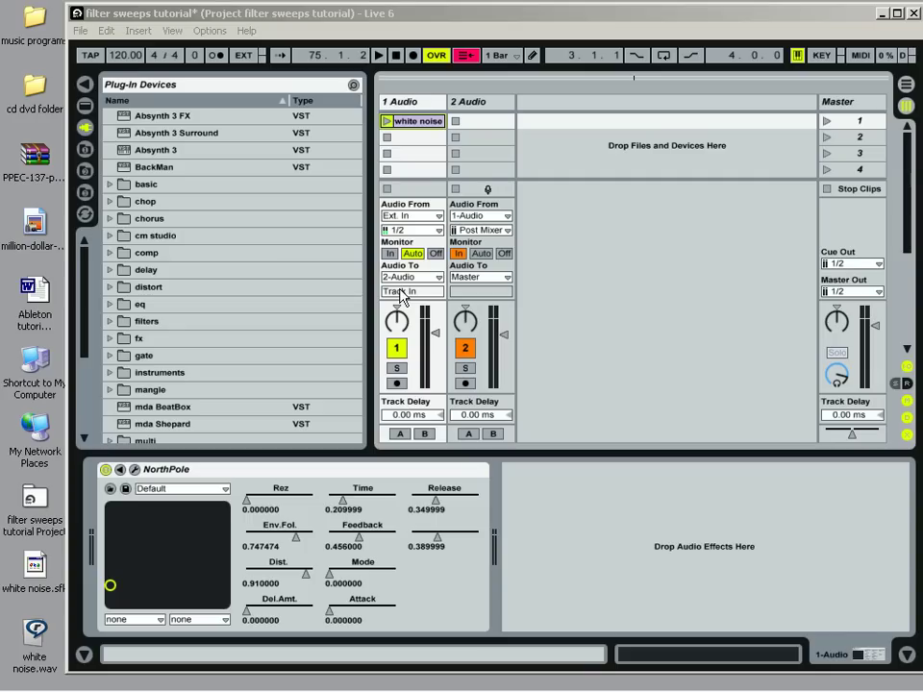
left_click(480, 103)
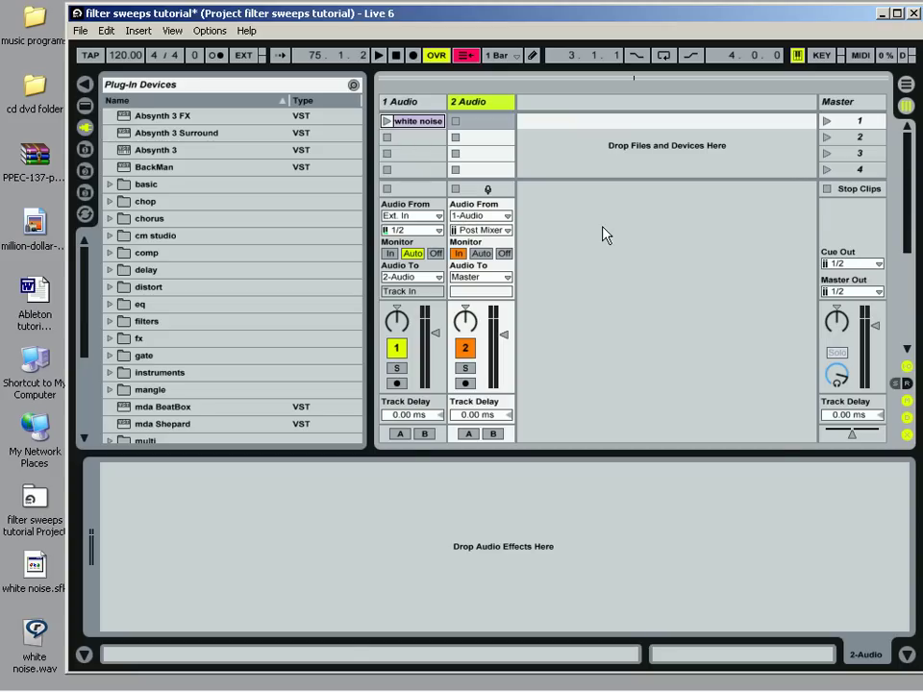
left_click(459, 256)
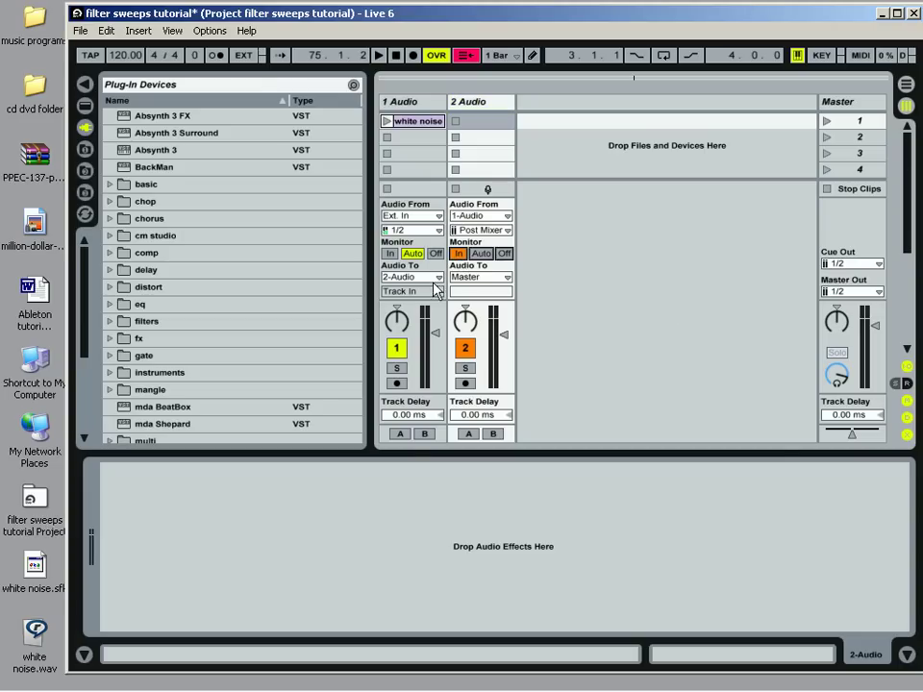
left_click(906, 367)
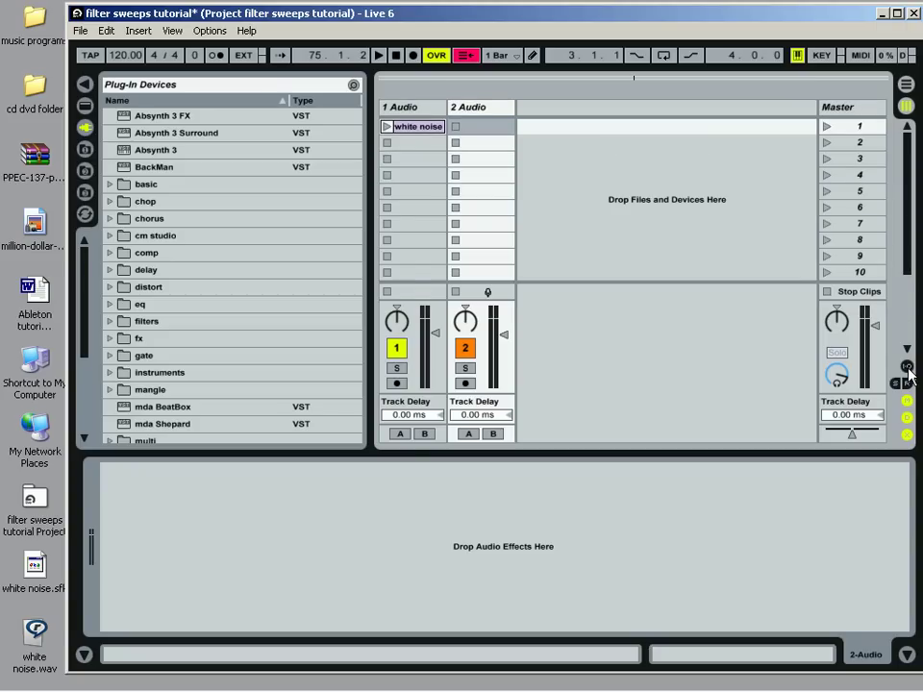
left_click(906, 367)
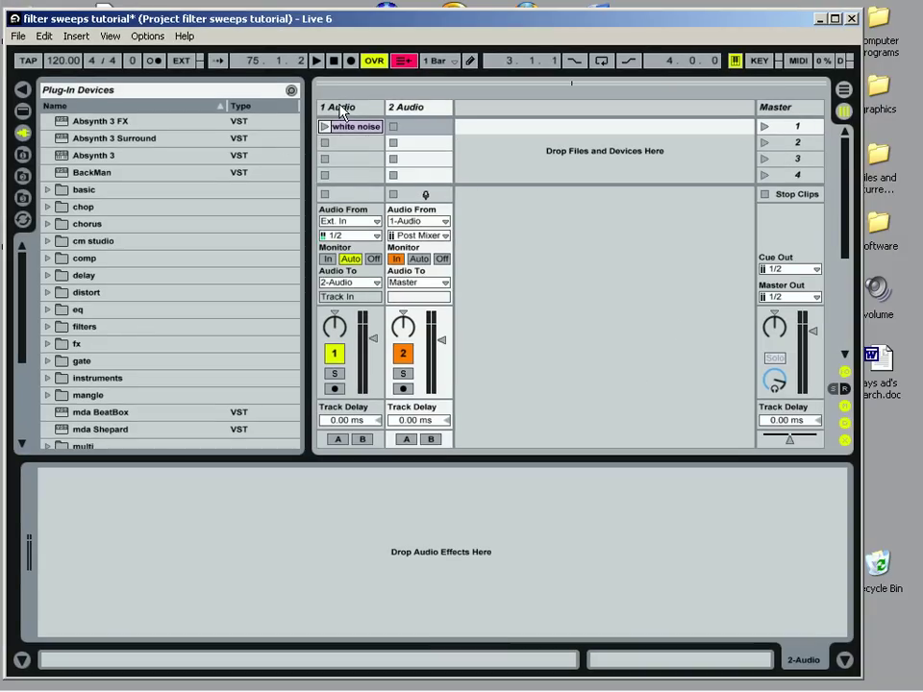
Select the 1 Audio track to display its NorthPole filter device.
left_click(341, 107)
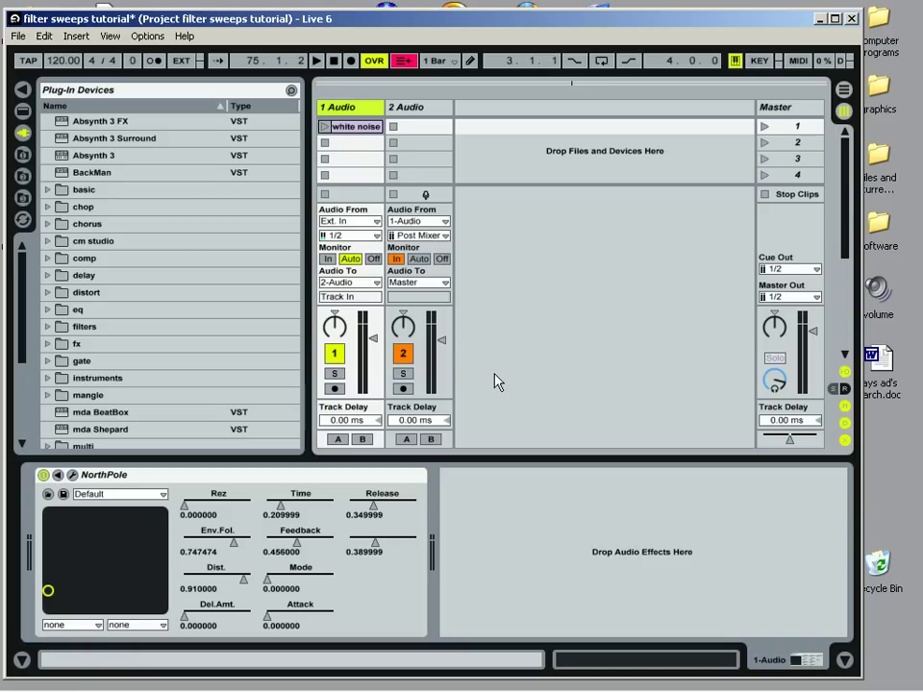
Raise NorthPole's Resonance from 74 to 76 in its plug-in editor.
left_click(72, 475)
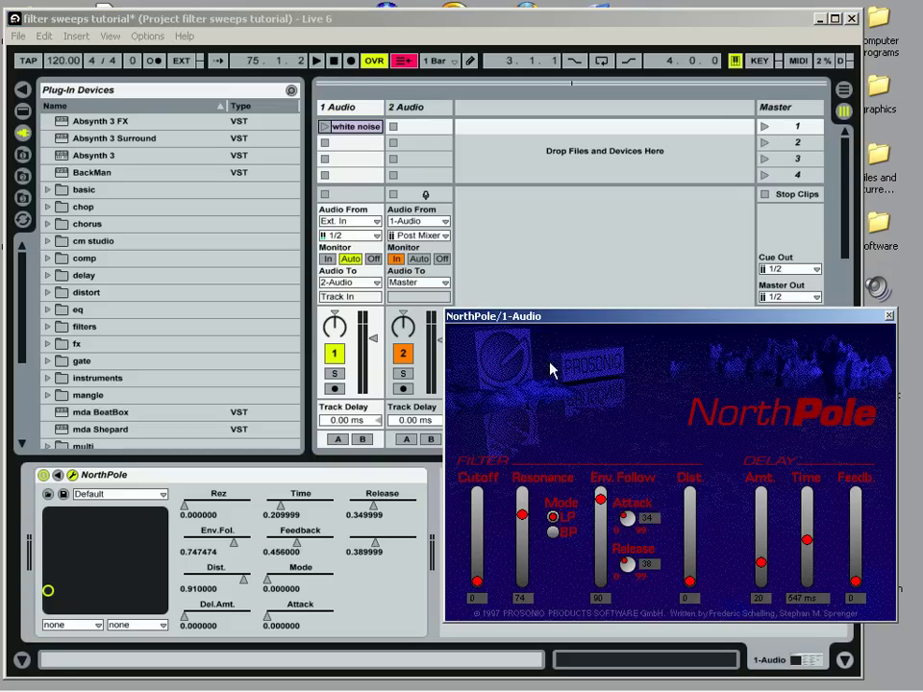
left_click_drag(587, 323, 525, 258)
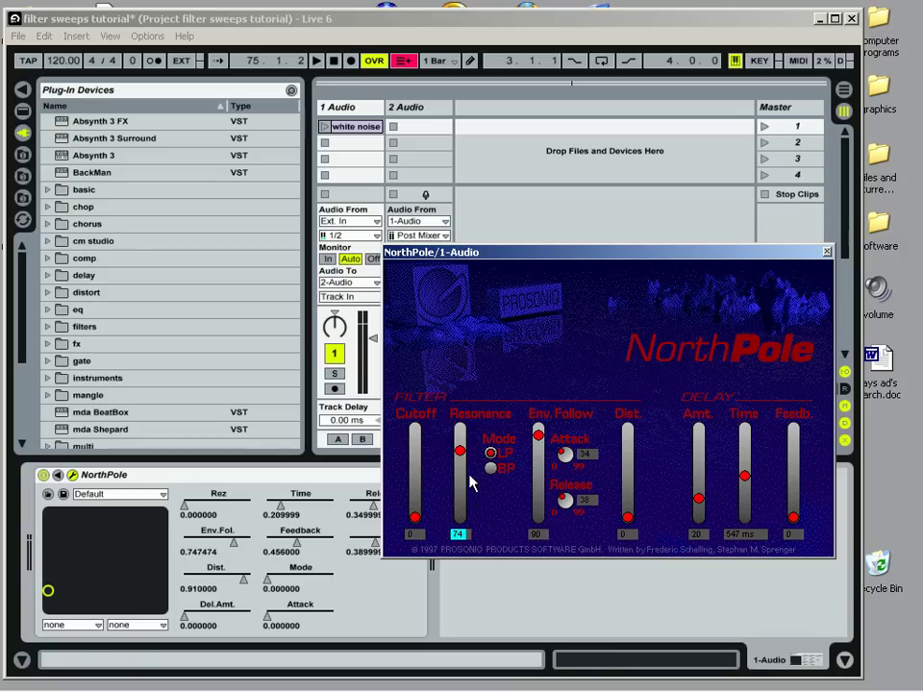
mouse_move(462, 455)
left_mouse_down()
mouse_move(462, 475)
mouse_move(460, 459)
left_mouse_up()
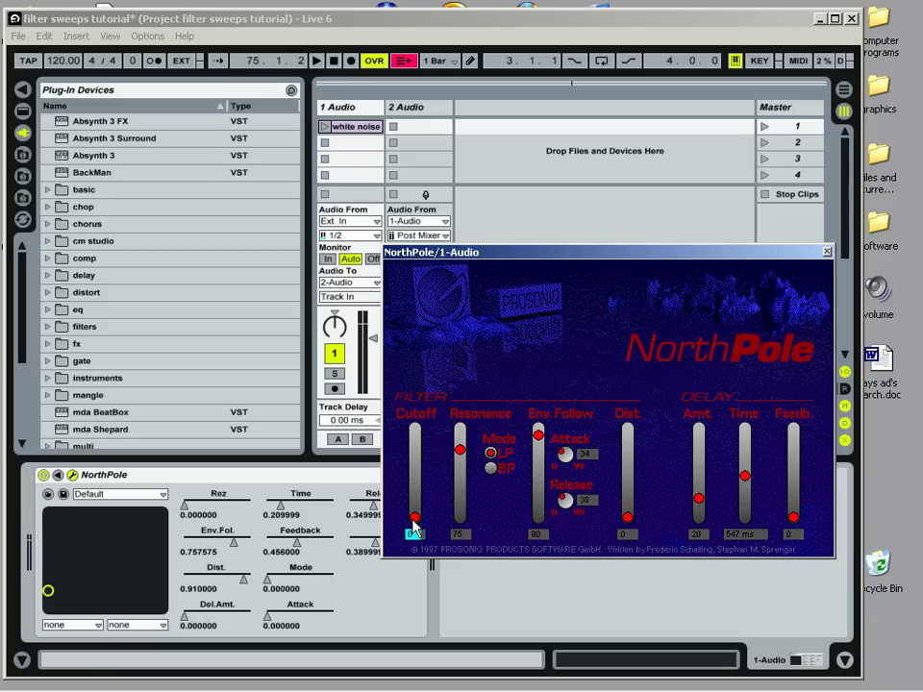
left_click(826, 253)
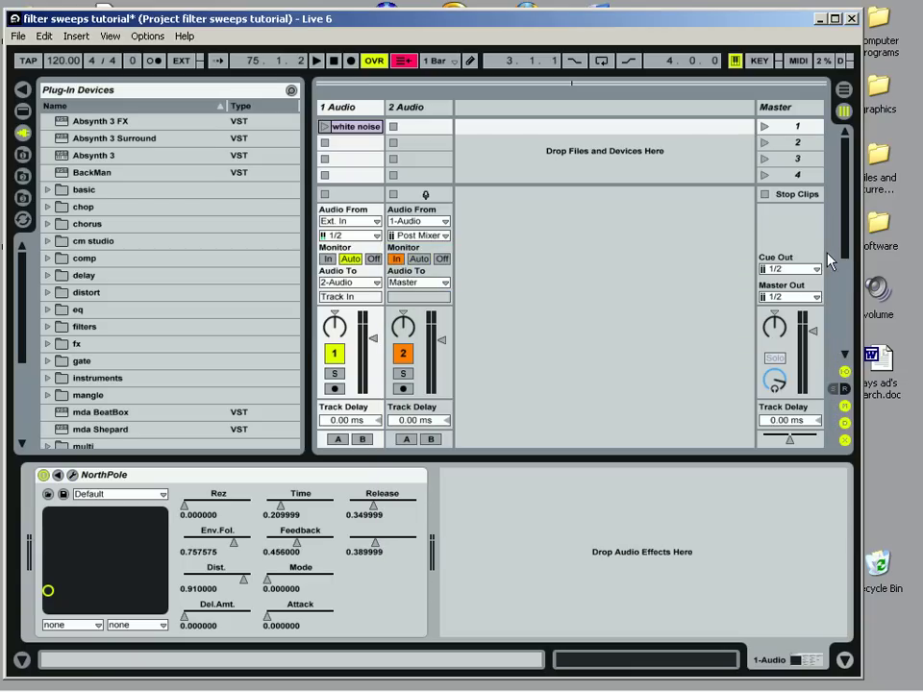
Link NorthPole's Rez slider on 1 Audio to MIDI CC 74 using MIDI Map mode.
left_click(188, 506)
left_click(798, 60)
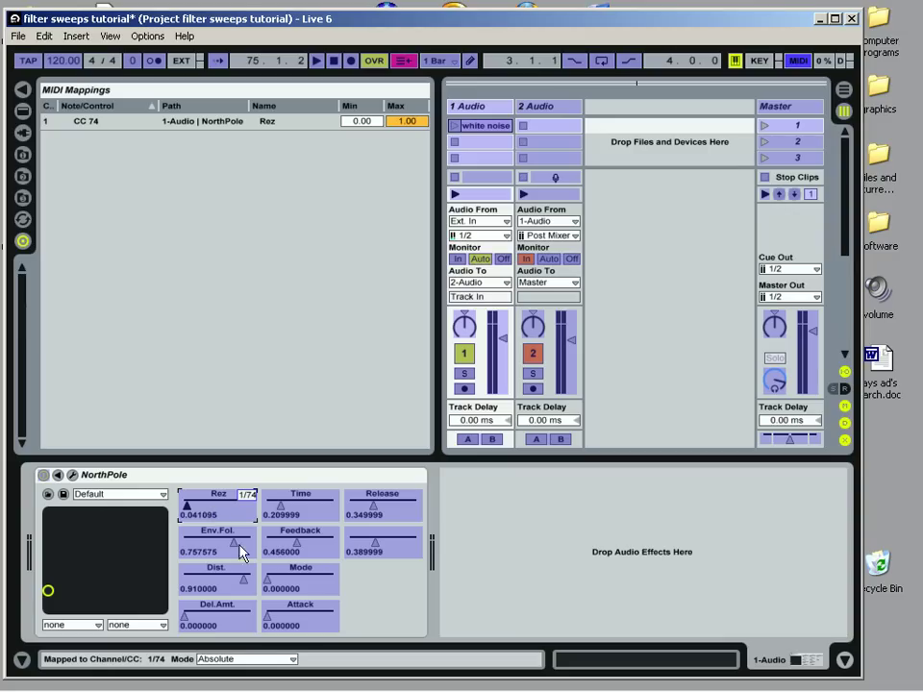
left_click(799, 61)
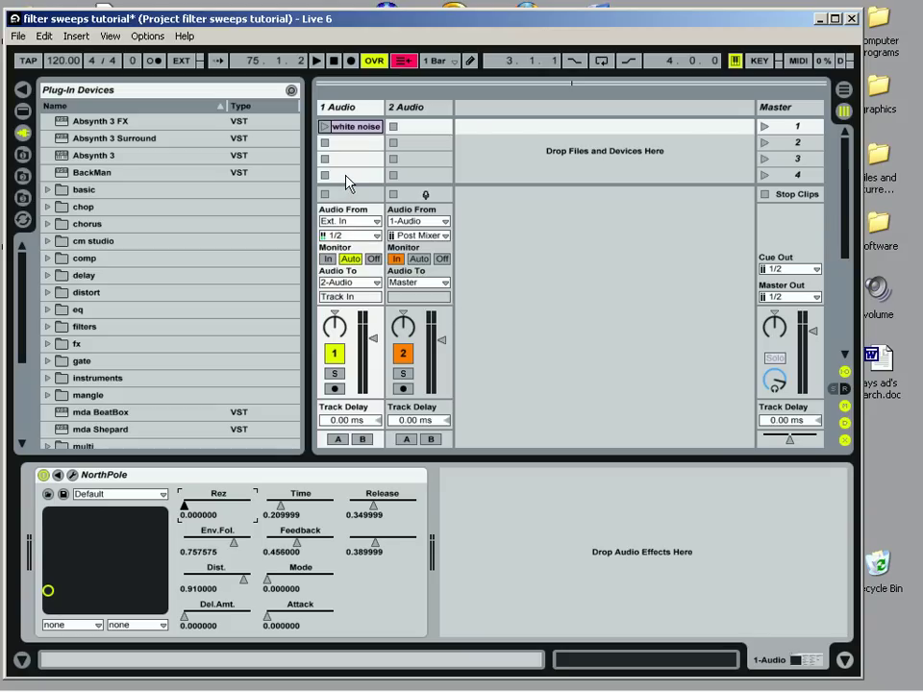
Play the white noise clip and start recording a new clip on armed track 2.
left_click(325, 128)
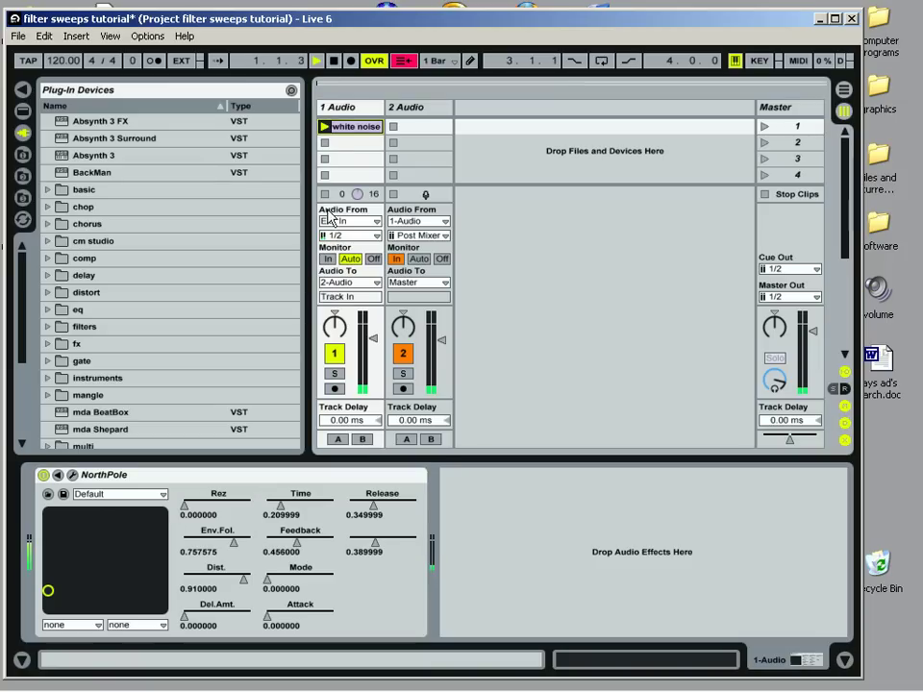
left_click(404, 389)
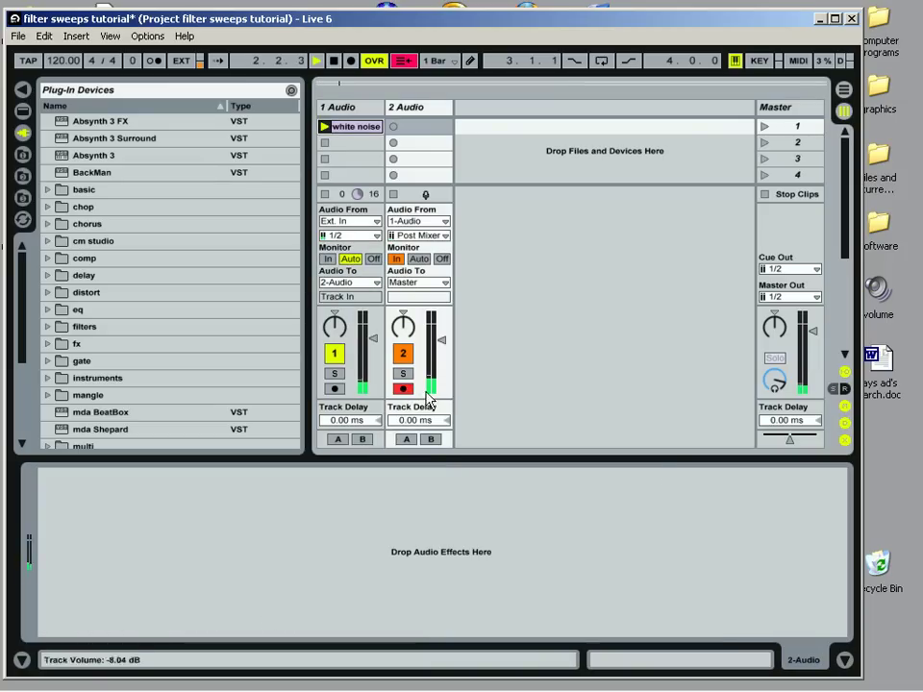
left_click(393, 128)
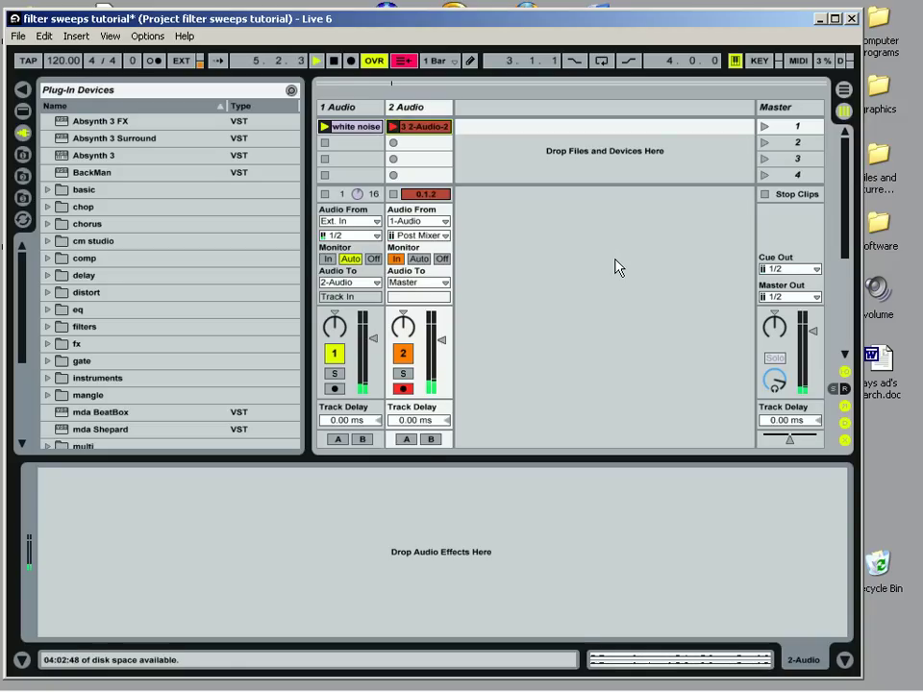
Sweep NorthPole's Cutoff down to 0 in its editor, then disarm track 2.
left_click(339, 107)
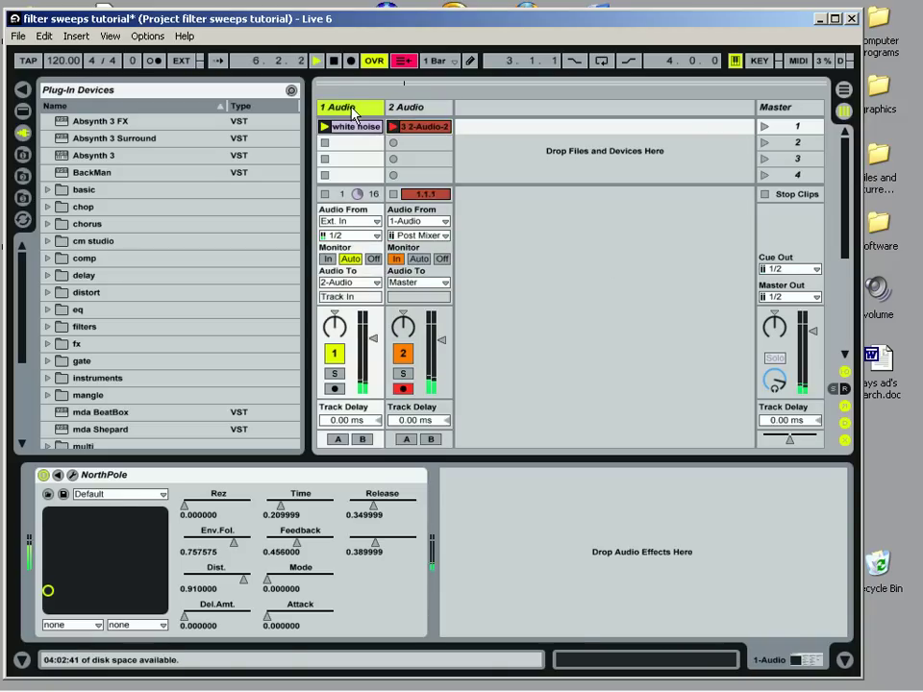
left_click(73, 475)
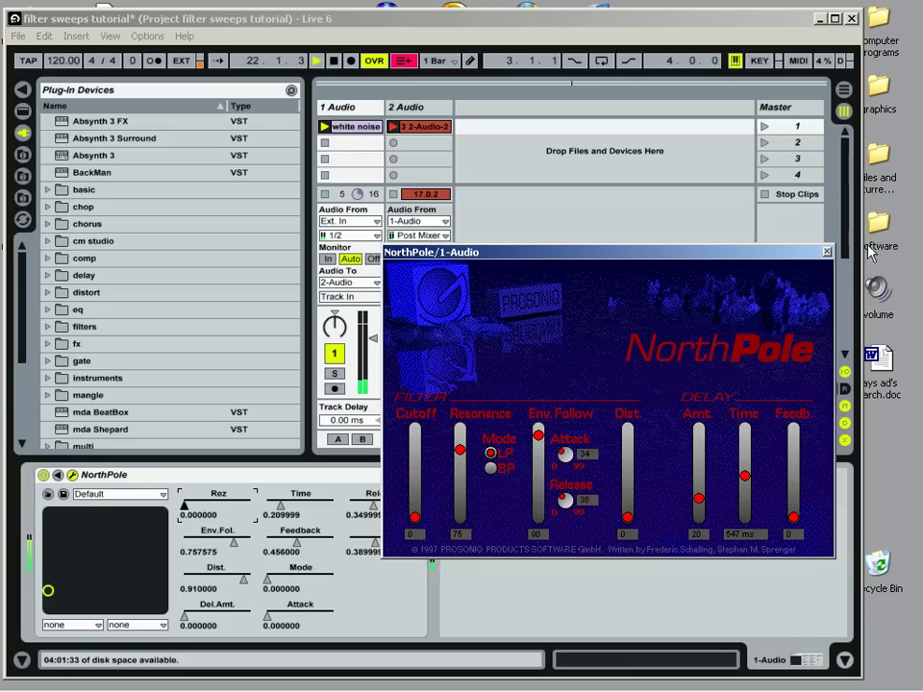
left_click(826, 252)
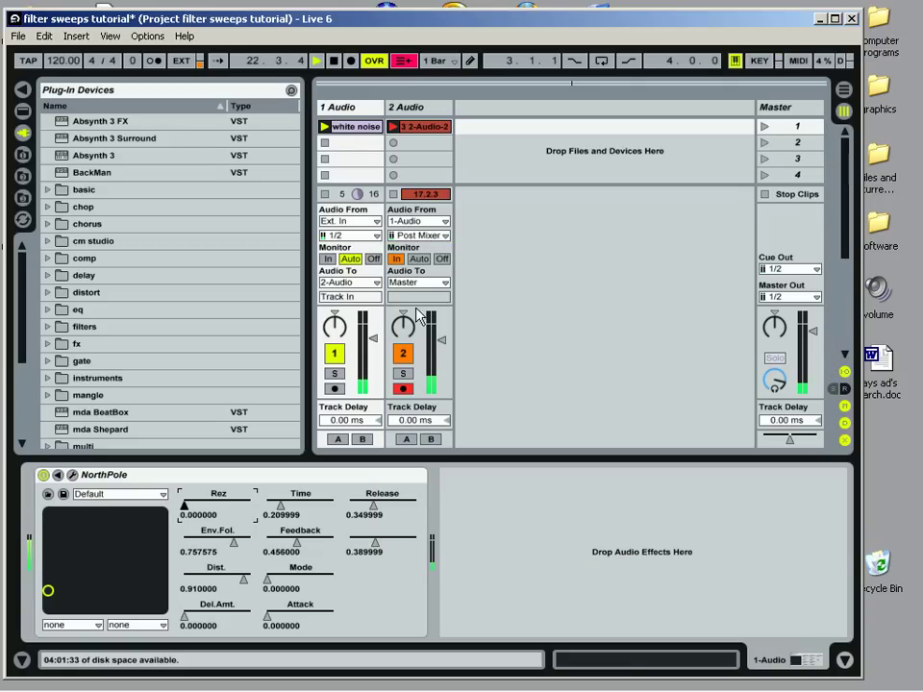
left_click(401, 390)
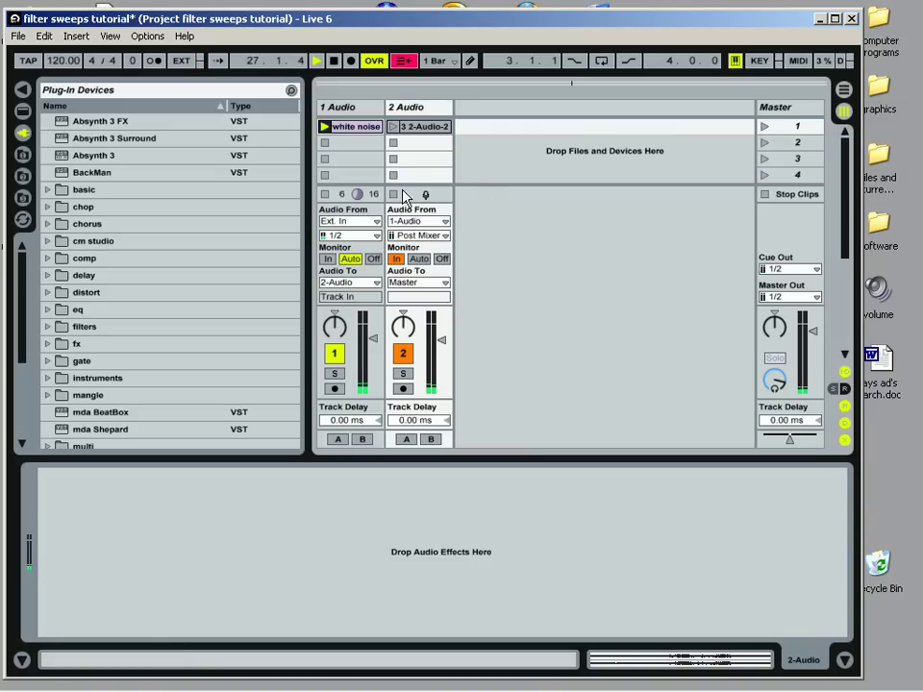
Stop playback, set track 2's Monitor to Auto, and turn off looping on clip 3 2-Audio-2.
left_click(335, 61)
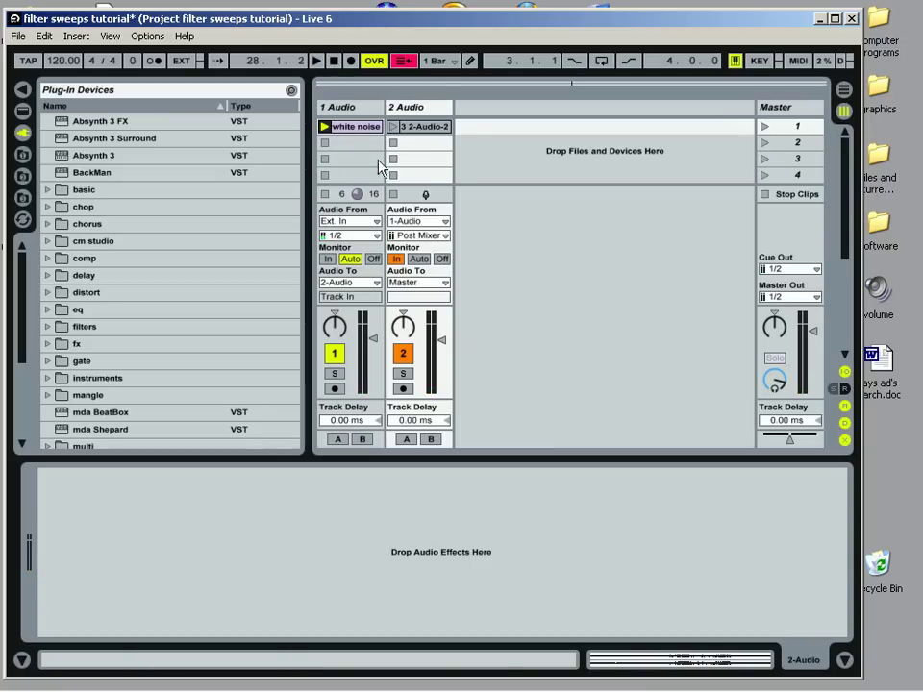
left_click(422, 132)
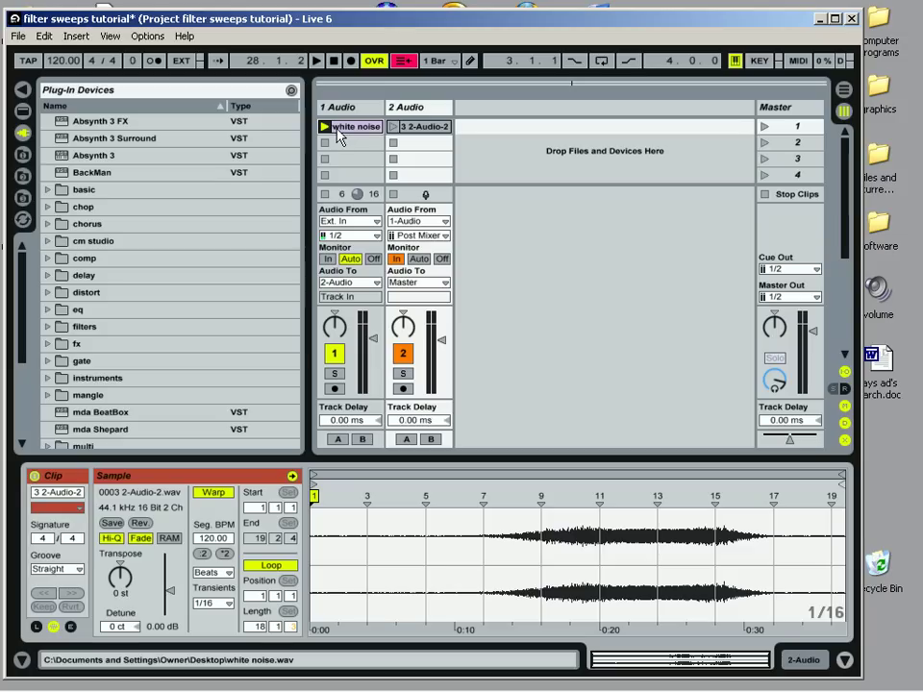
left_click(419, 259)
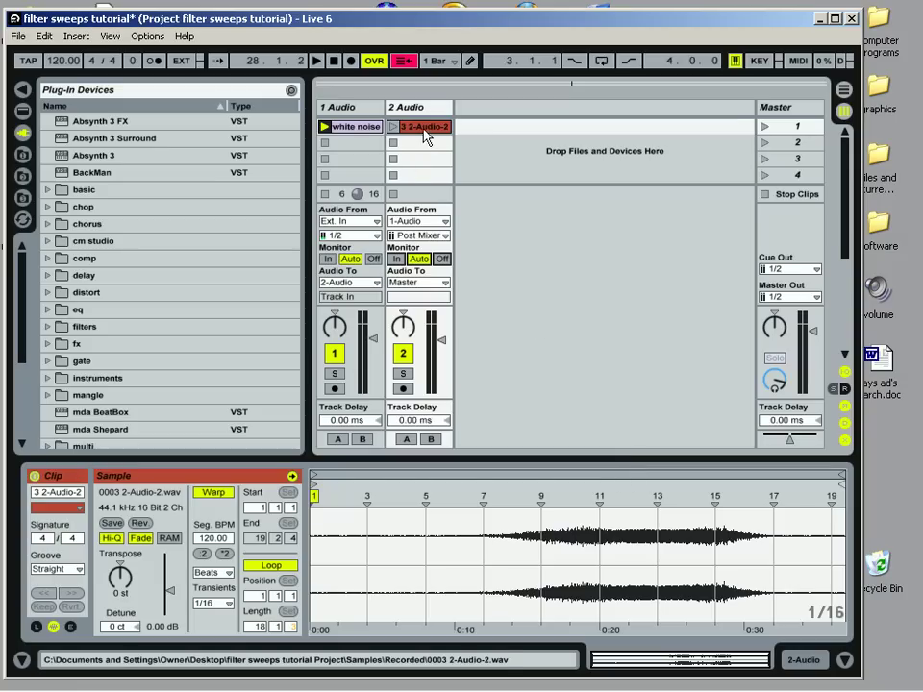
left_click(451, 508)
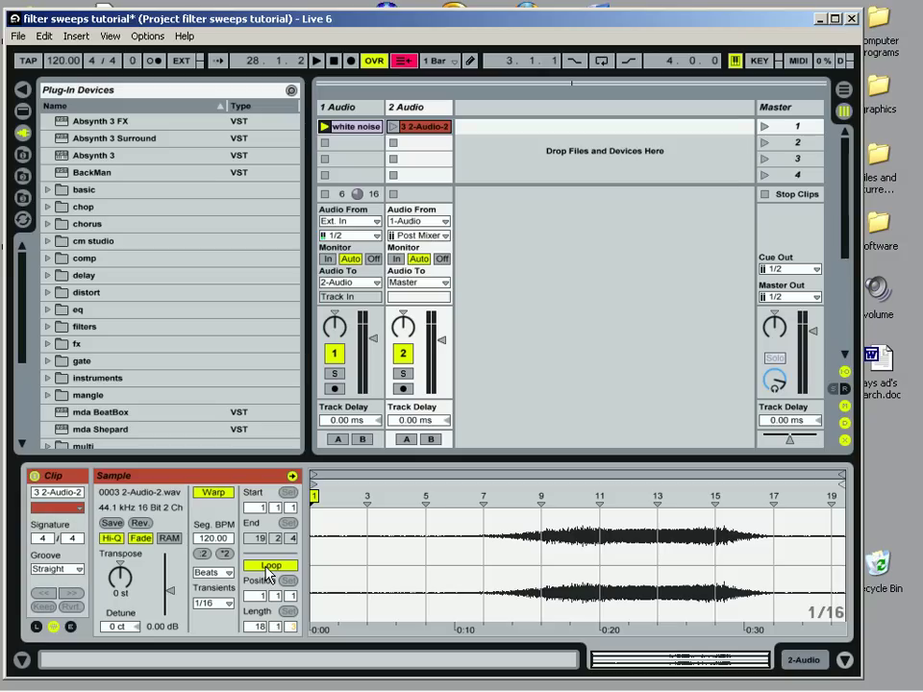
left_click(270, 567)
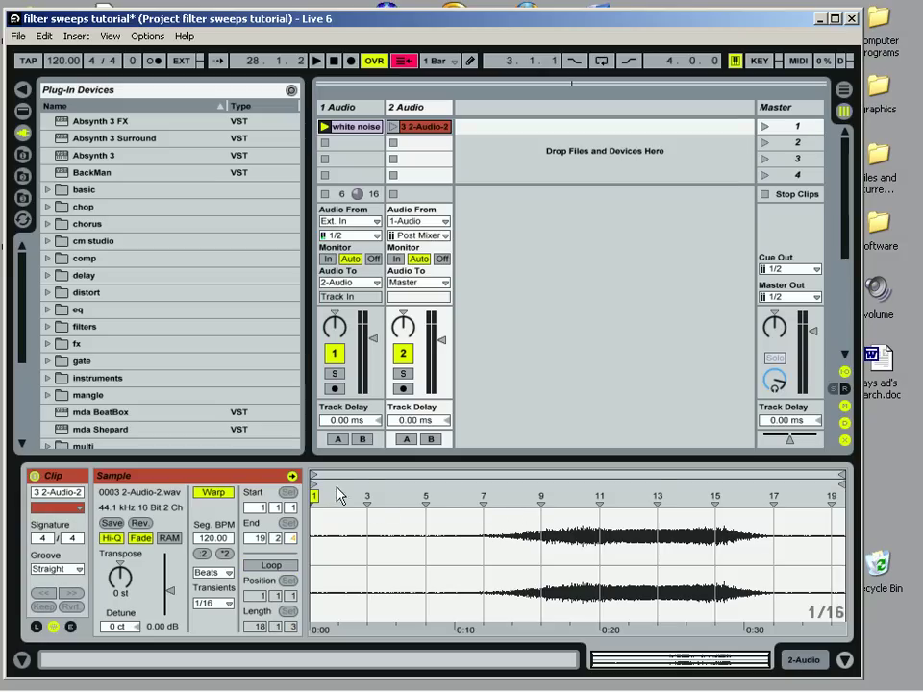
Move the clip's start and loop markers to bar 7.2 and its loop end and End back to about bar 12.
left_click_drag(314, 474, 492, 481)
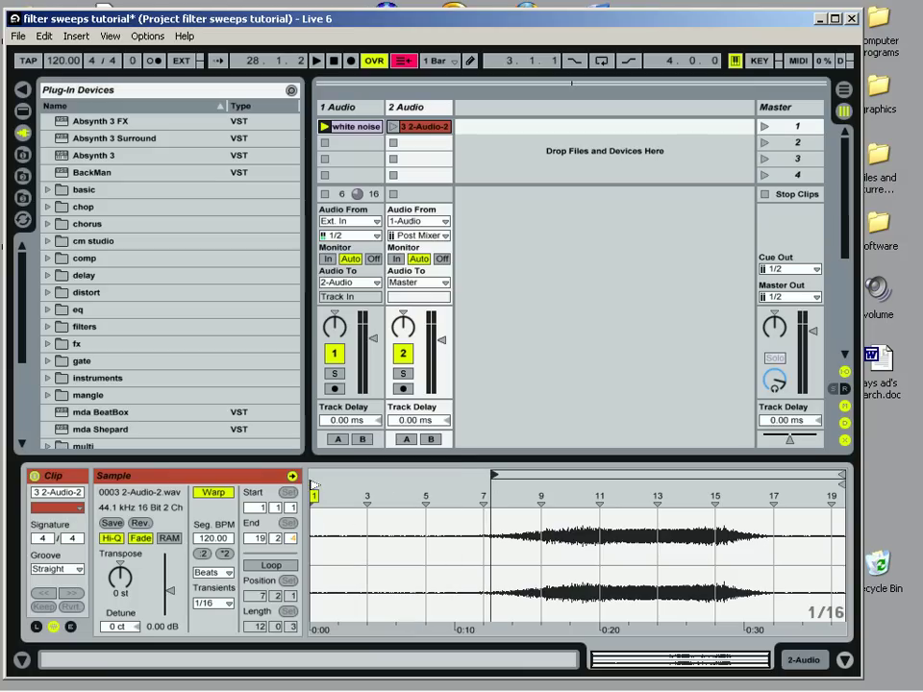
left_click_drag(315, 484, 495, 494)
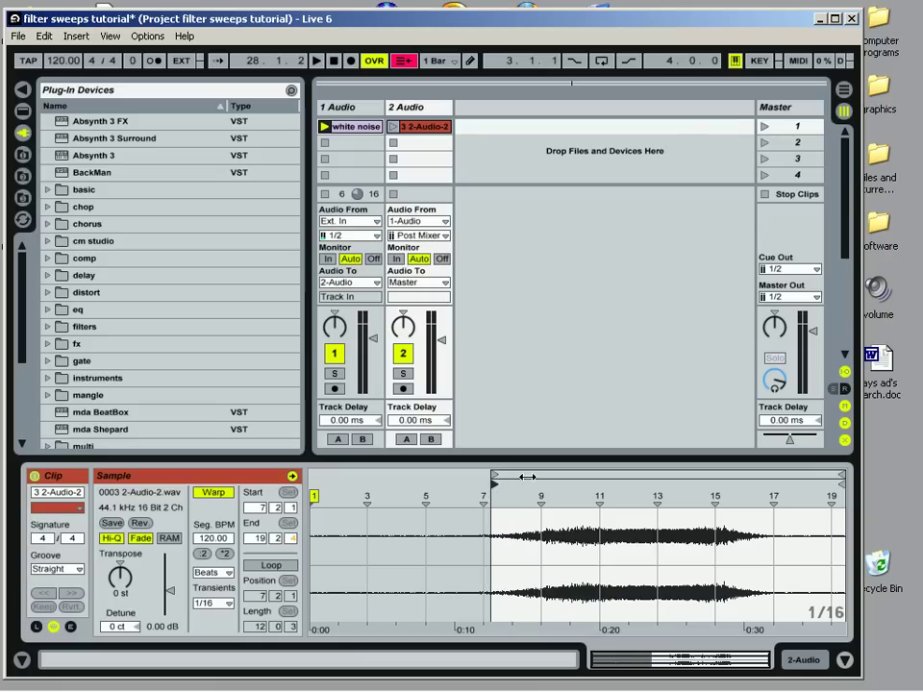
left_click(527, 477)
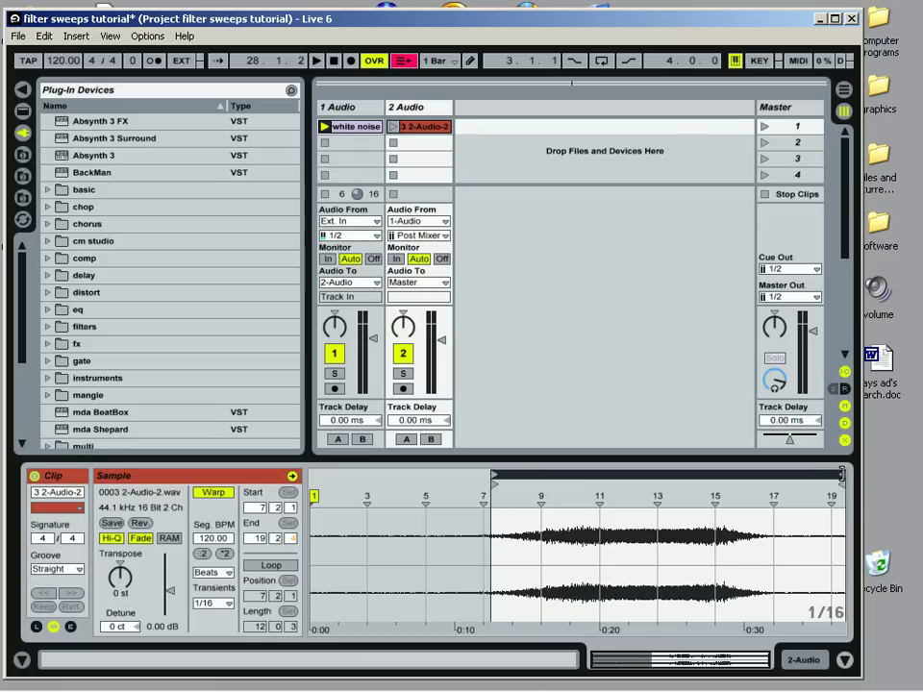
left_click_drag(843, 473, 631, 472)
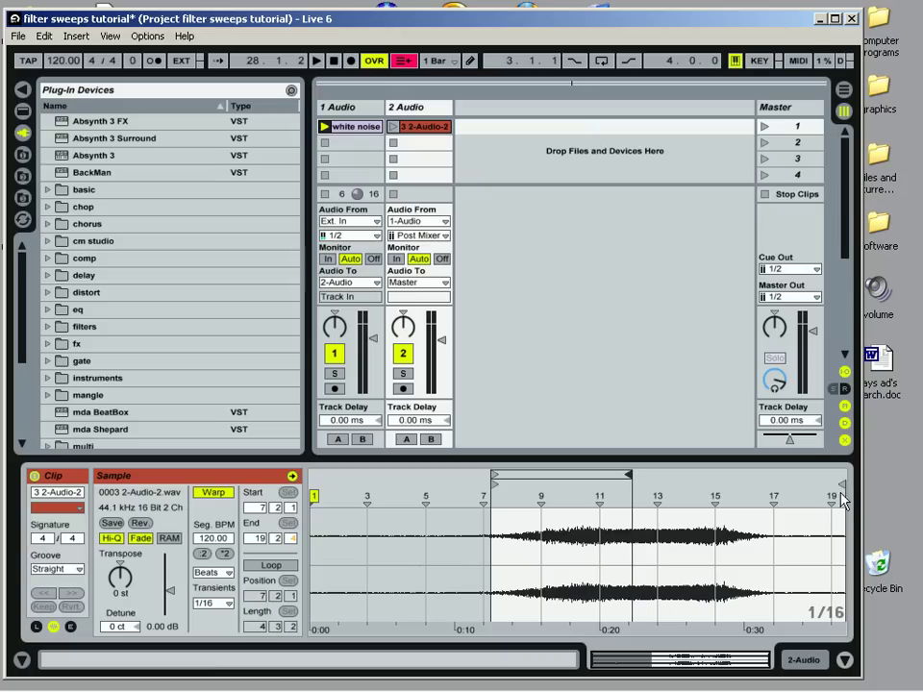
left_click_drag(842, 485, 630, 486)
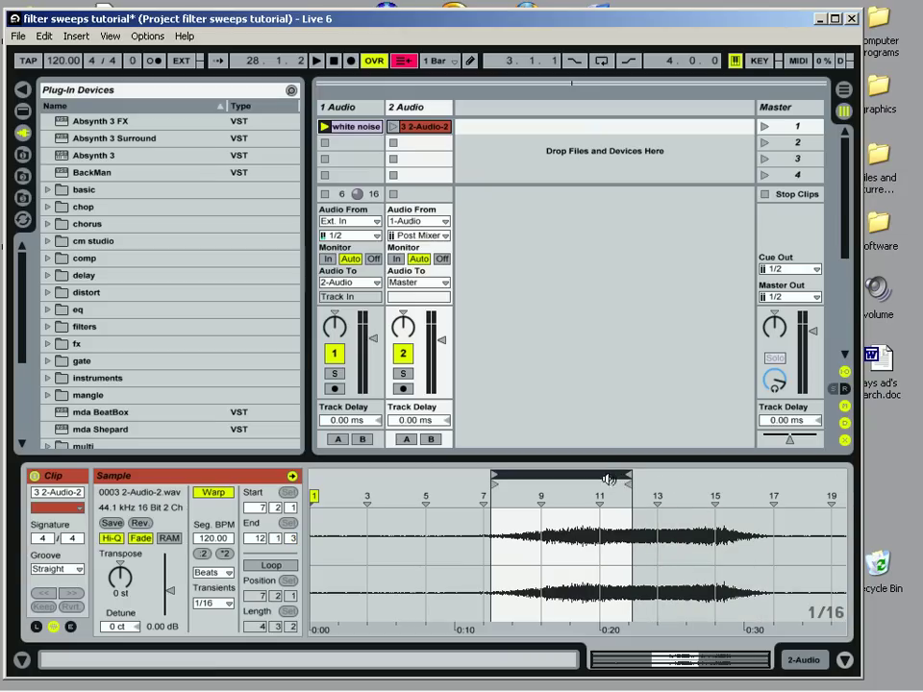
left_click(492, 473)
Stop the white noise clip, play the trimmed 3 2-Audio-2 clip once, then stop playback.
left_click(324, 194)
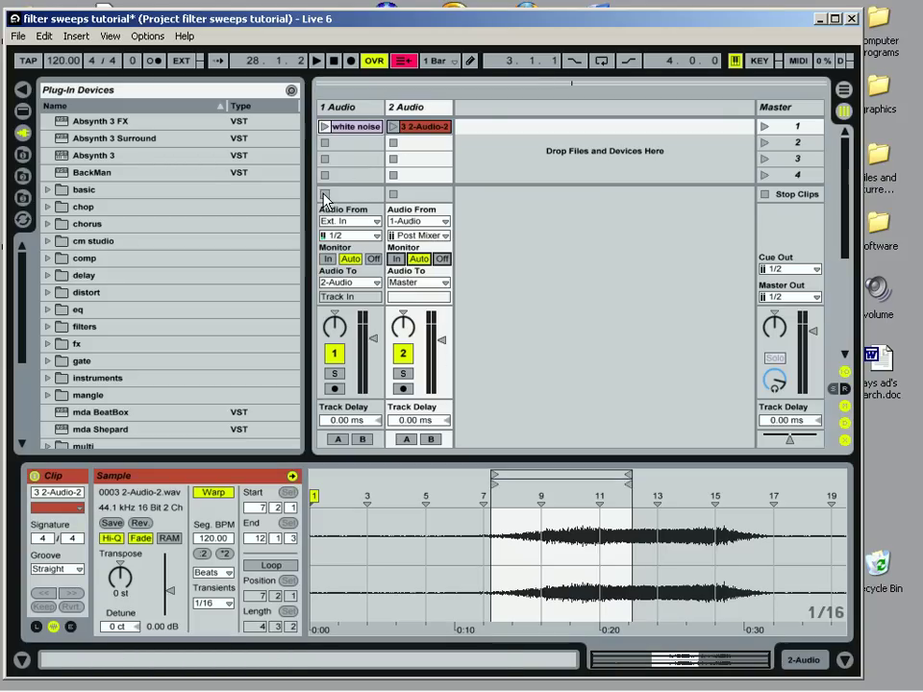
left_click(394, 127)
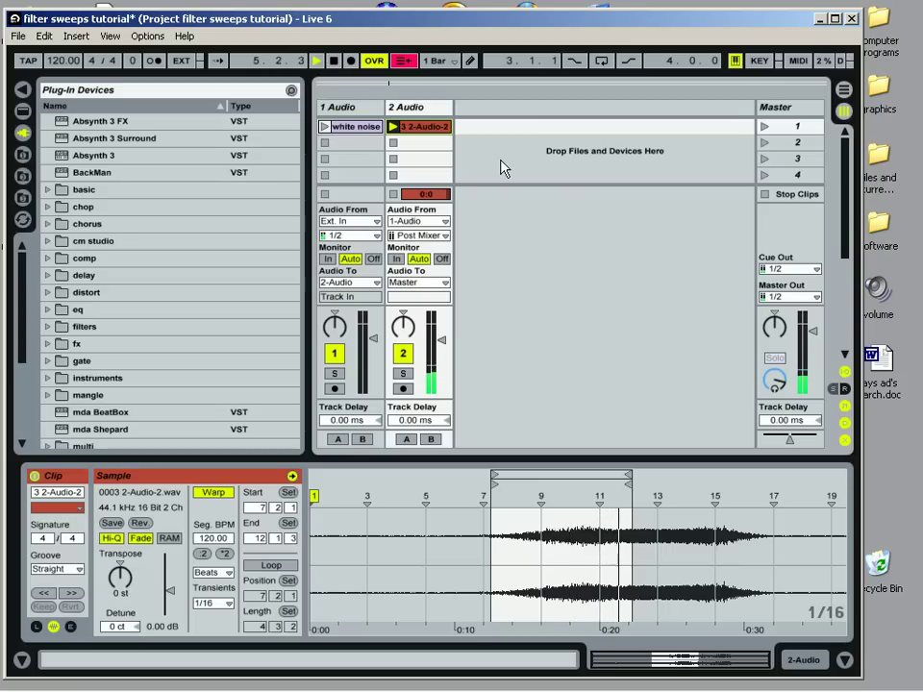
left_click(333, 61)
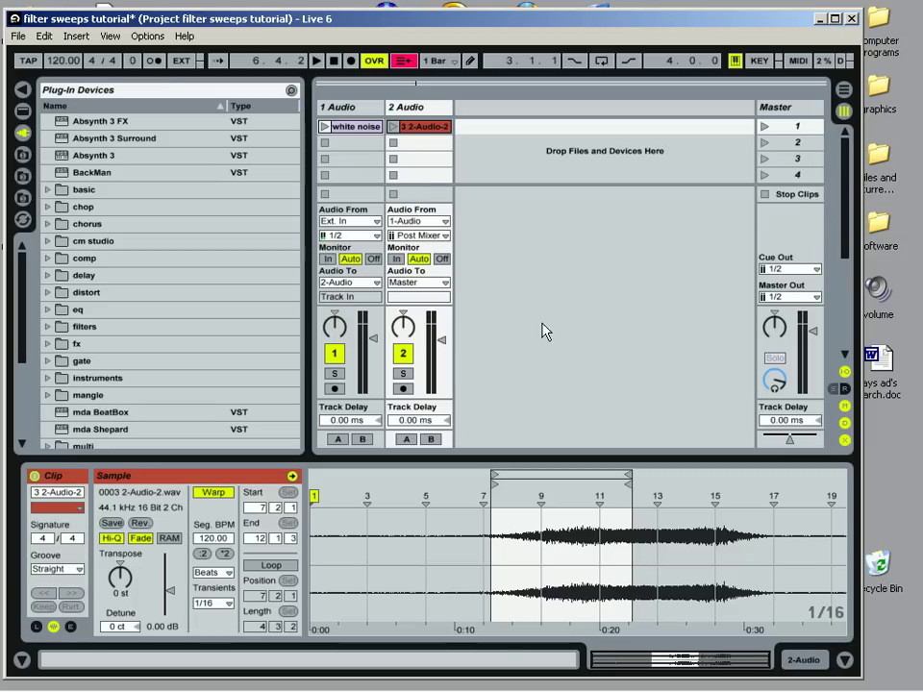
Rename the 3 2-Audio-2 clip to 'filter up'.
left_click(421, 131)
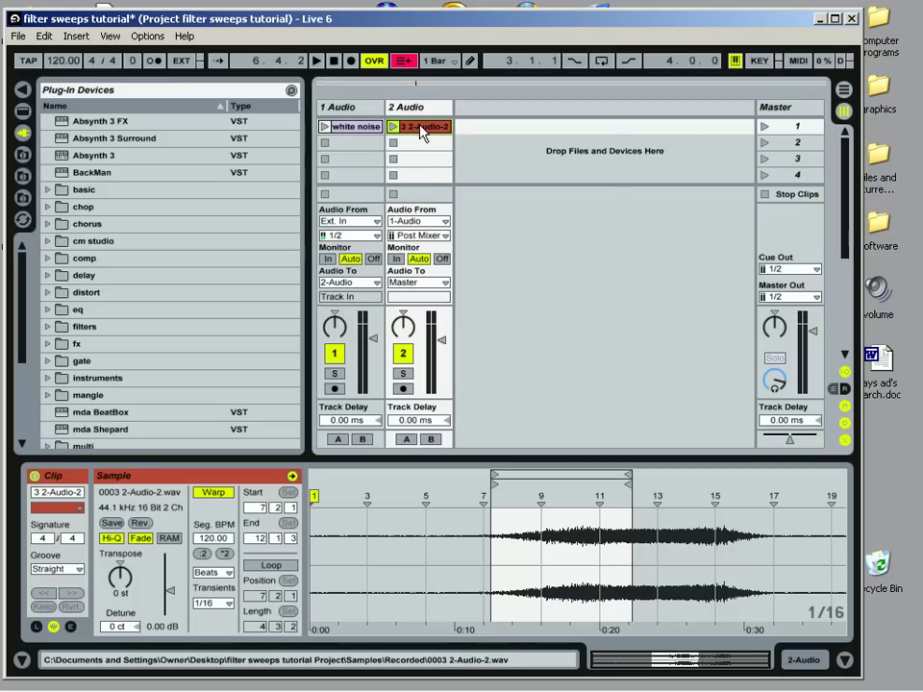
right_click(421, 131)
left_click(458, 198)
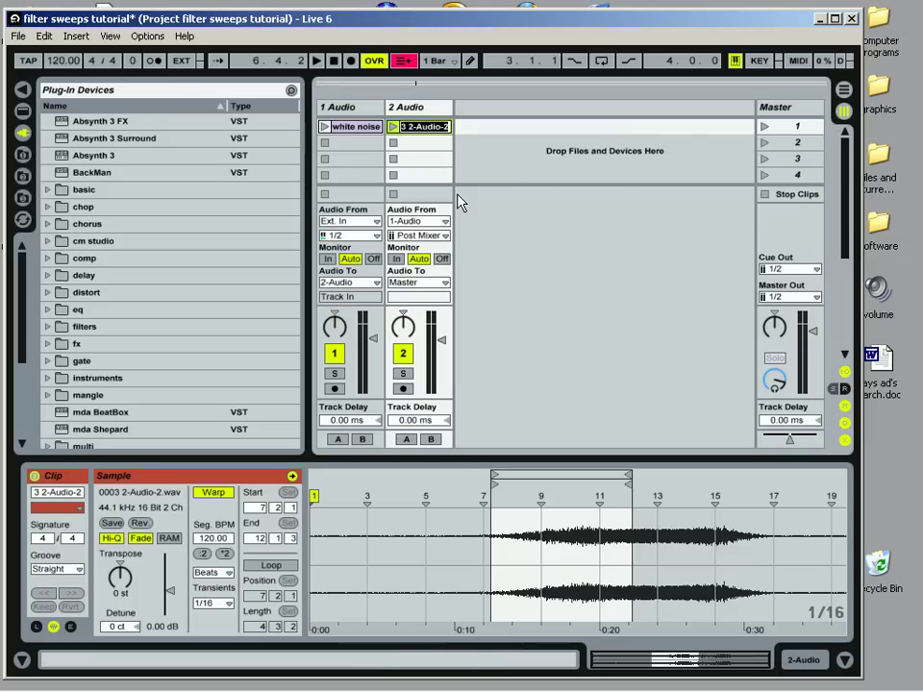
type("filter up")
key("Return")
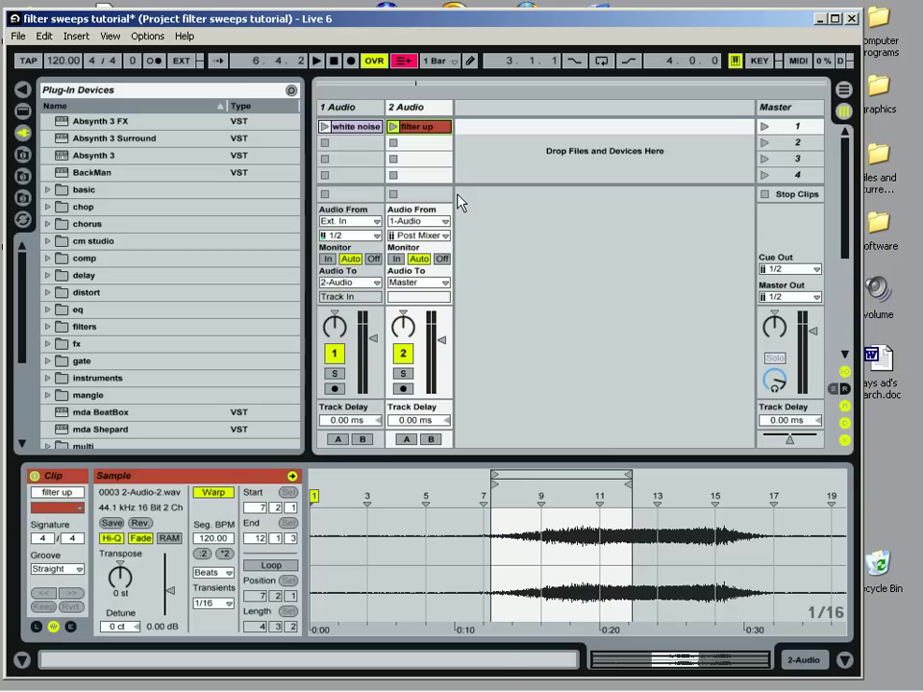
Copy the filter up clip into the slot below and rename the copy 'filter down'.
left_click_drag(420, 134, 422, 148)
right_click(422, 148)
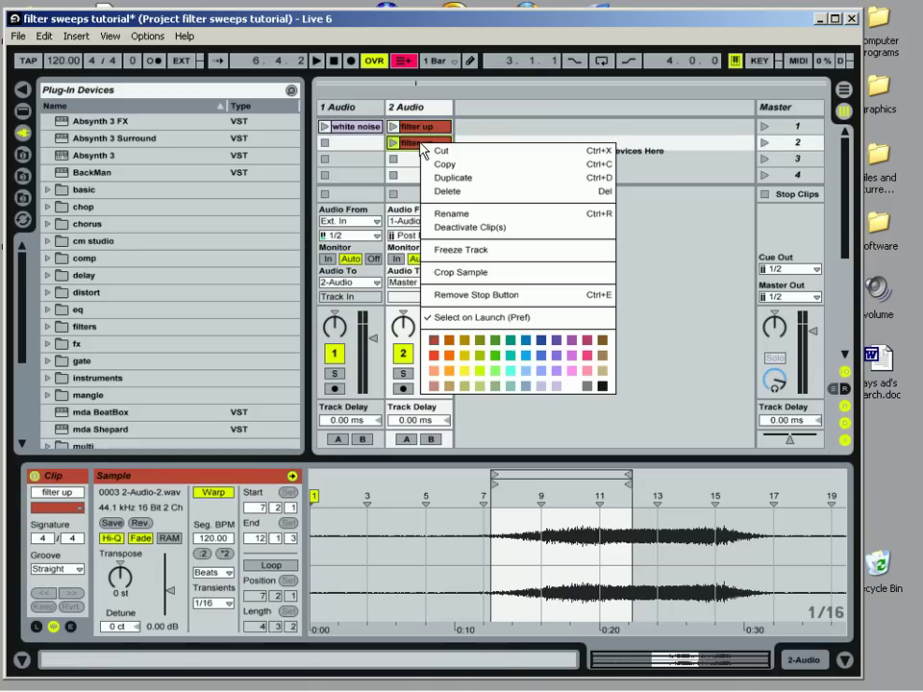
left_click(452, 214)
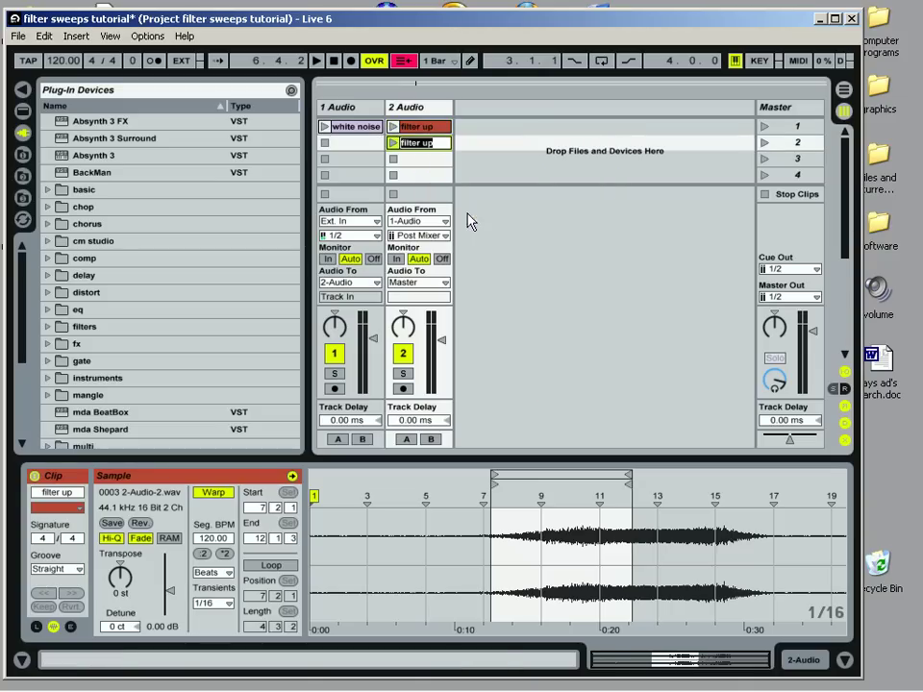
left_click(424, 146)
key("Delete")
key("Delete")
key("Delete")
type("down")
key("Return")
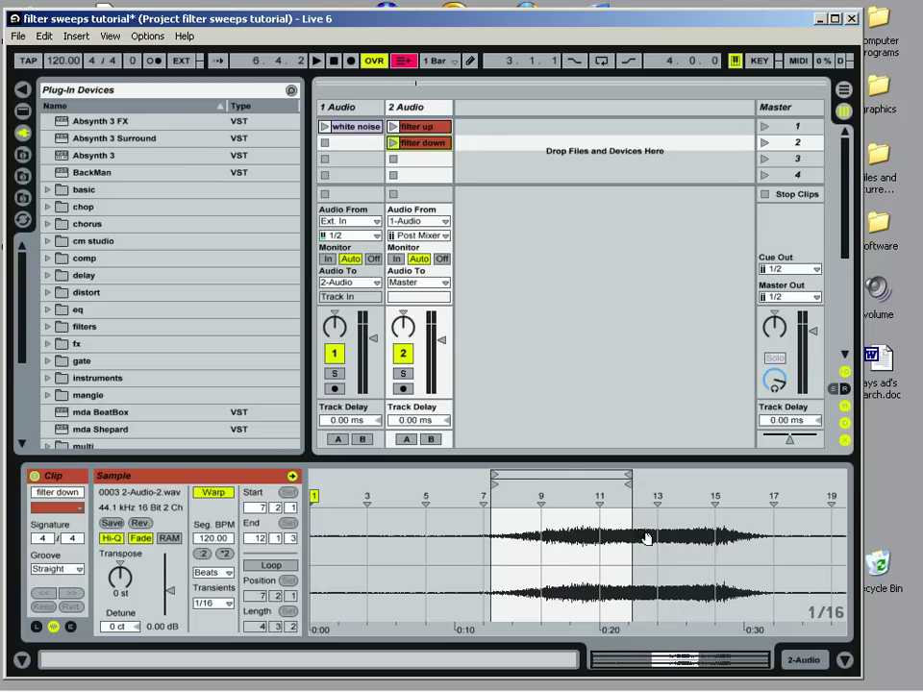
Shift the filter down clip's loop and markers to roughly bars 12–17 and audition it.
left_click(564, 476)
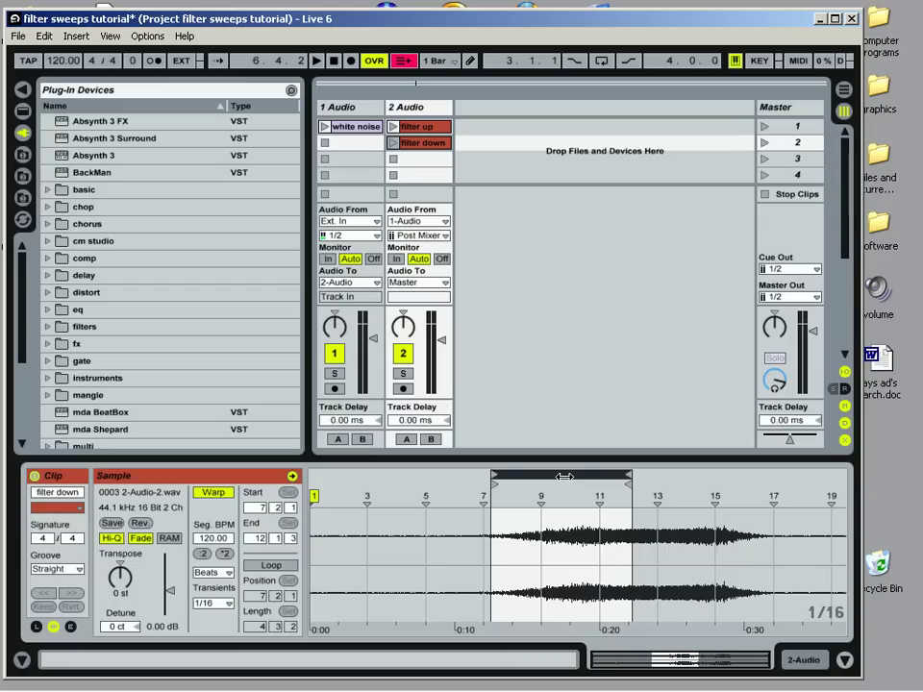
left_click_drag(564, 476, 719, 472)
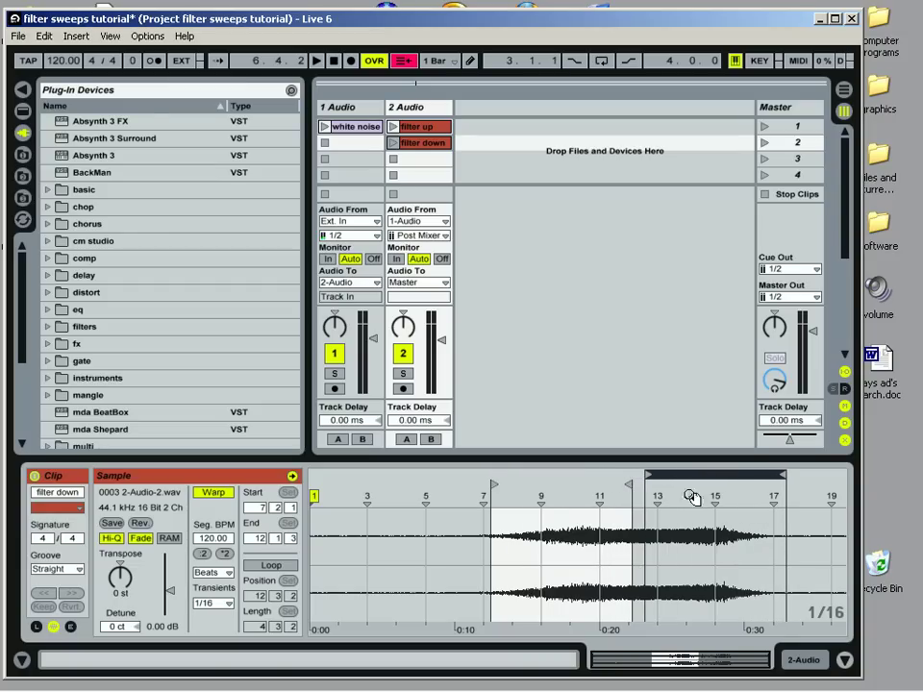
left_click_drag(630, 483, 786, 488)
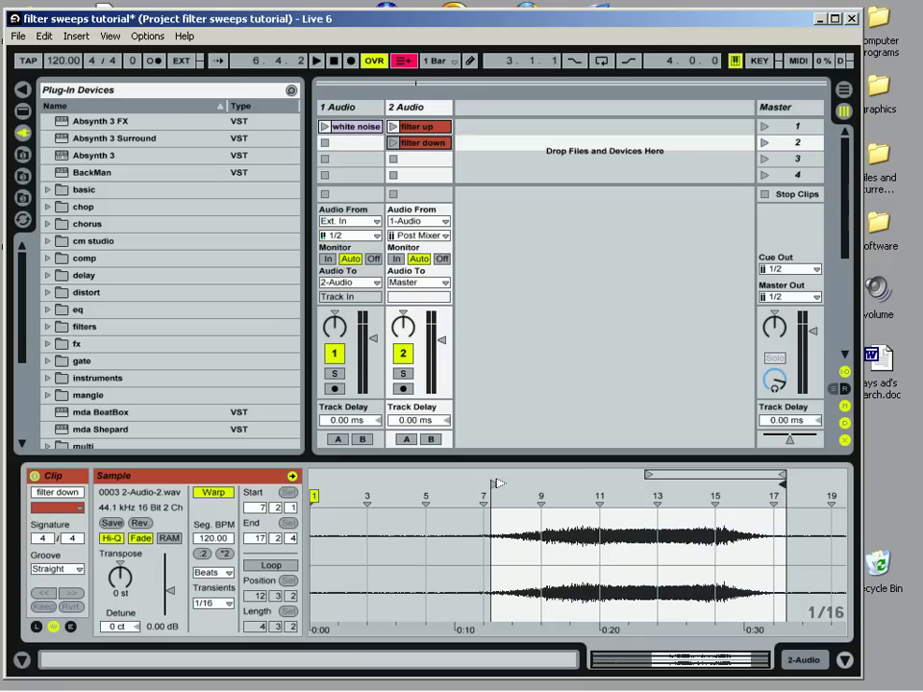
left_click_drag(492, 484, 650, 481)
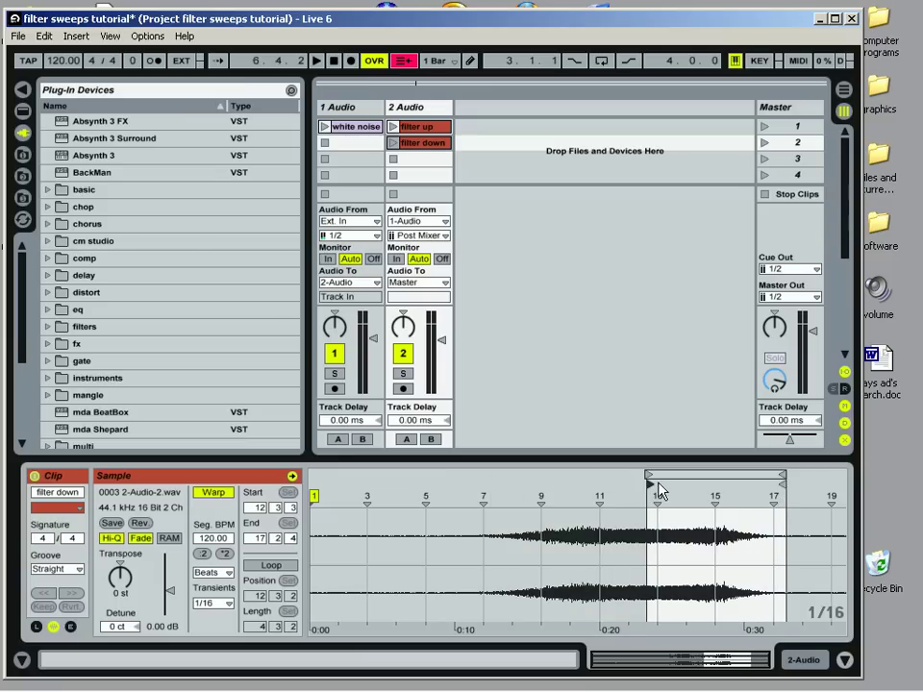
left_click(671, 476)
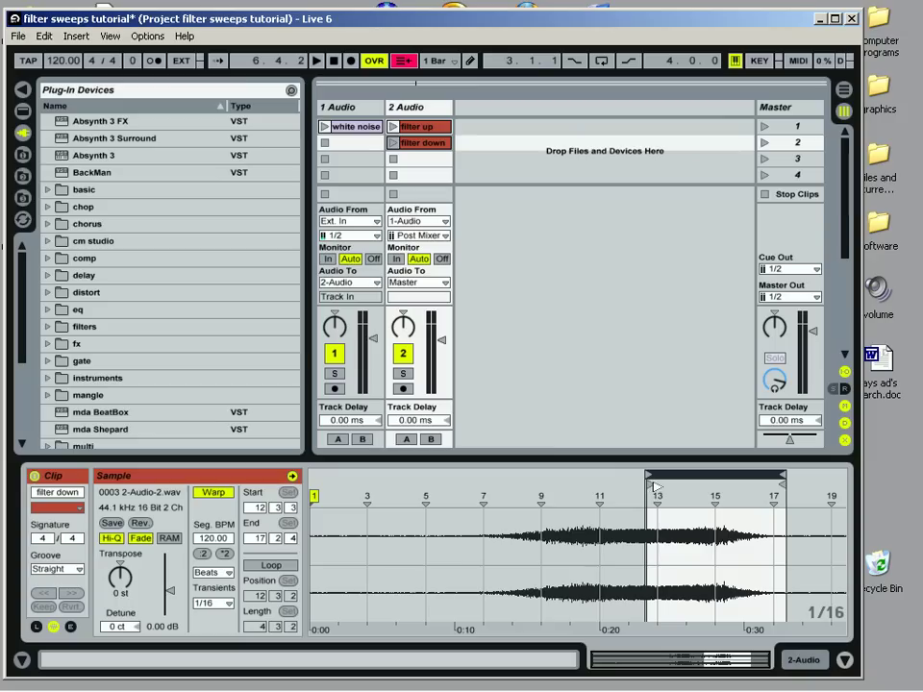
left_click(651, 485)
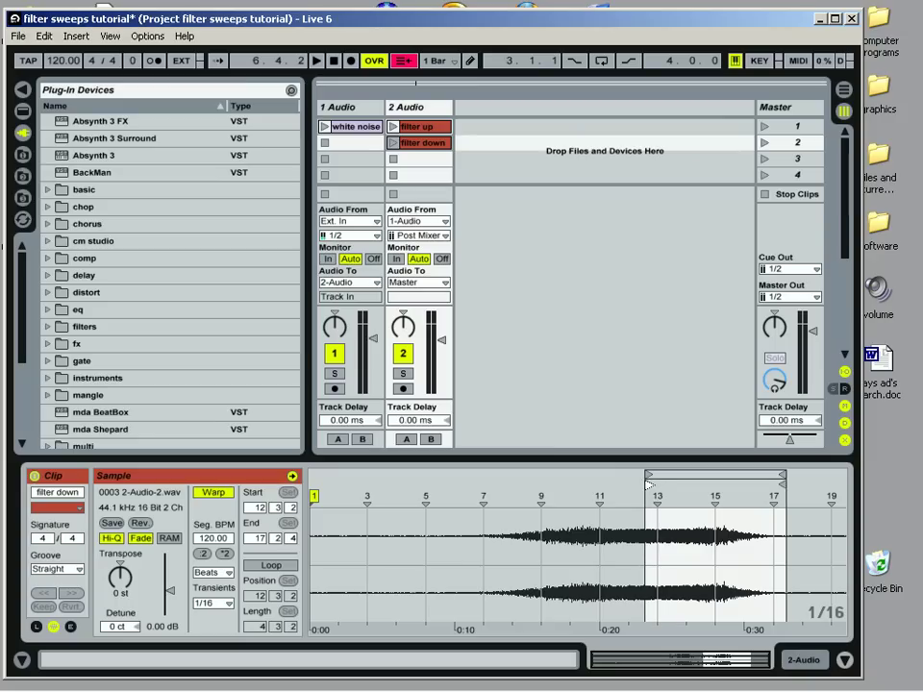
left_click(392, 143)
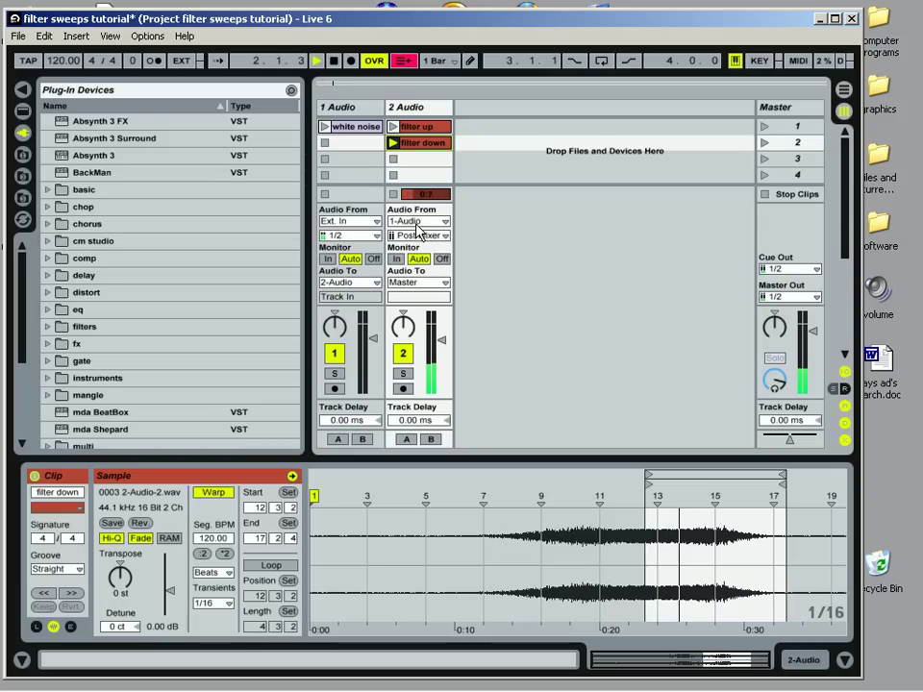
left_click(335, 60)
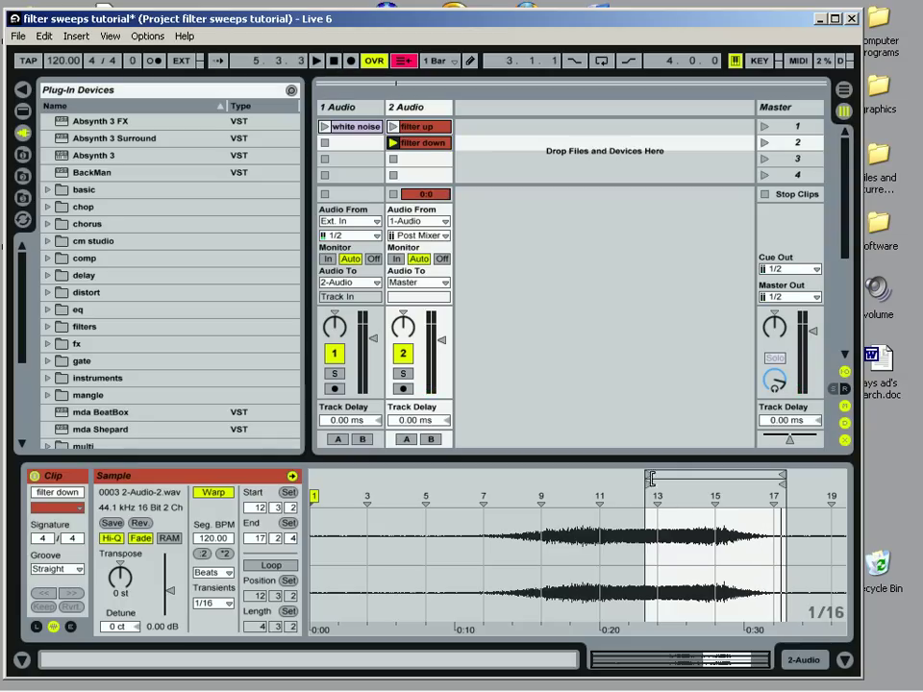
Move the loop start and clip start to bar 14, then play the trimmed clip.
left_click_drag(648, 475, 688, 475)
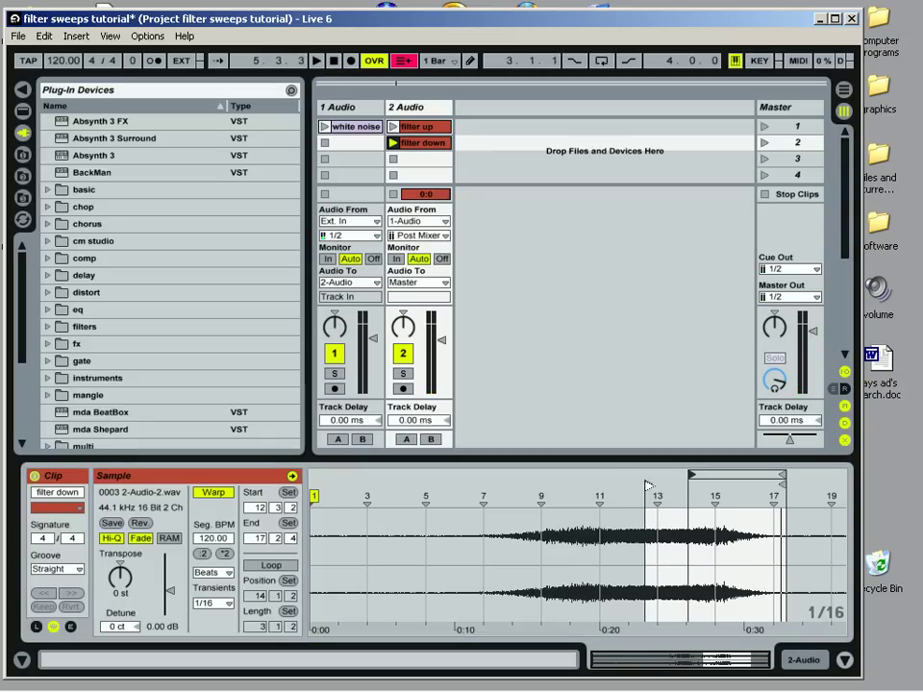
left_click_drag(648, 486, 691, 486)
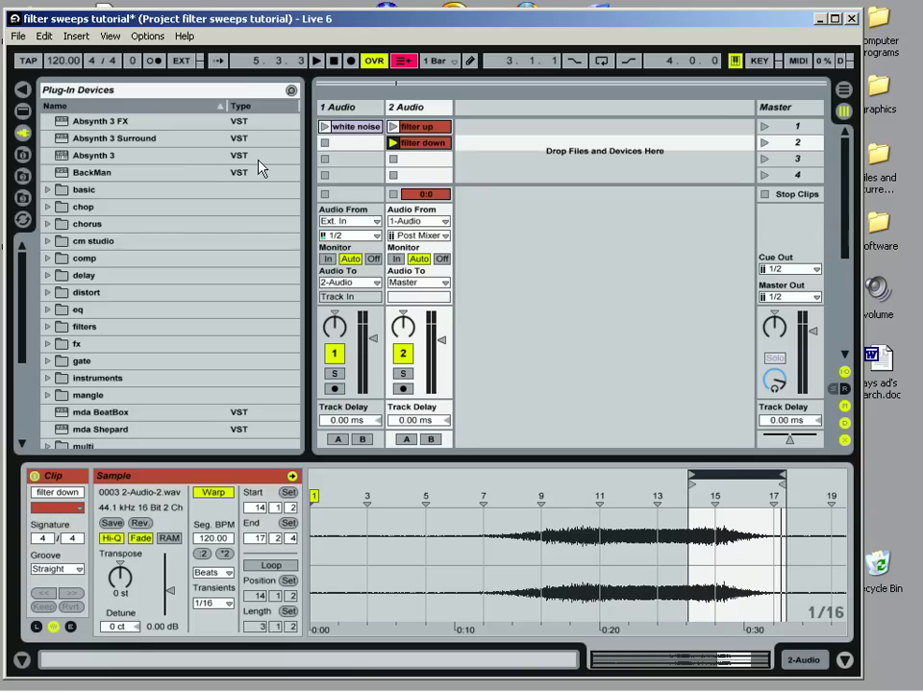
left_click(392, 143)
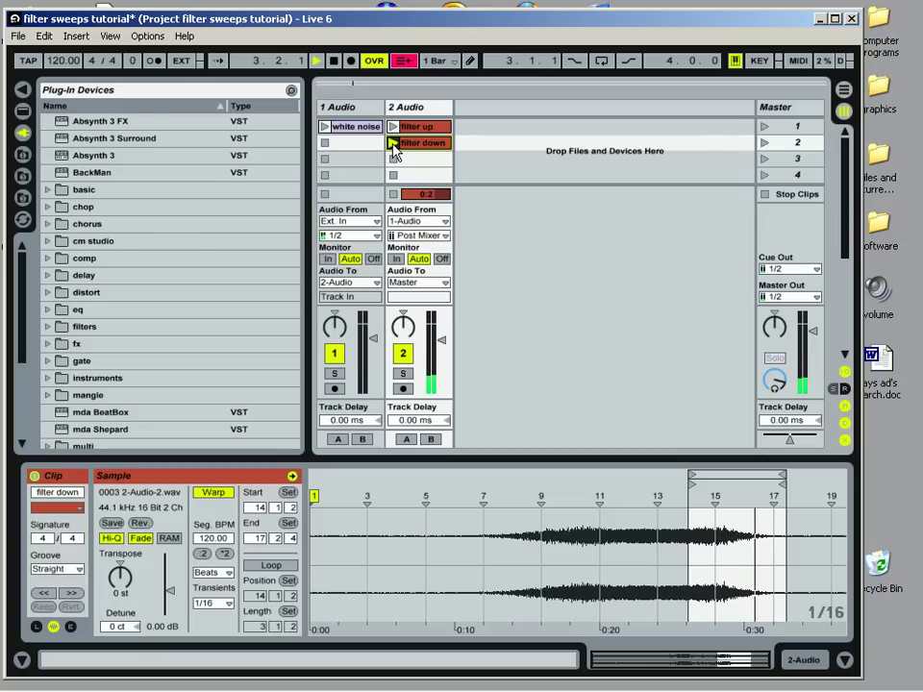
Stop playback, nudge the Live window left, and select track 2 Audio to show its effects chain.
left_click(333, 60)
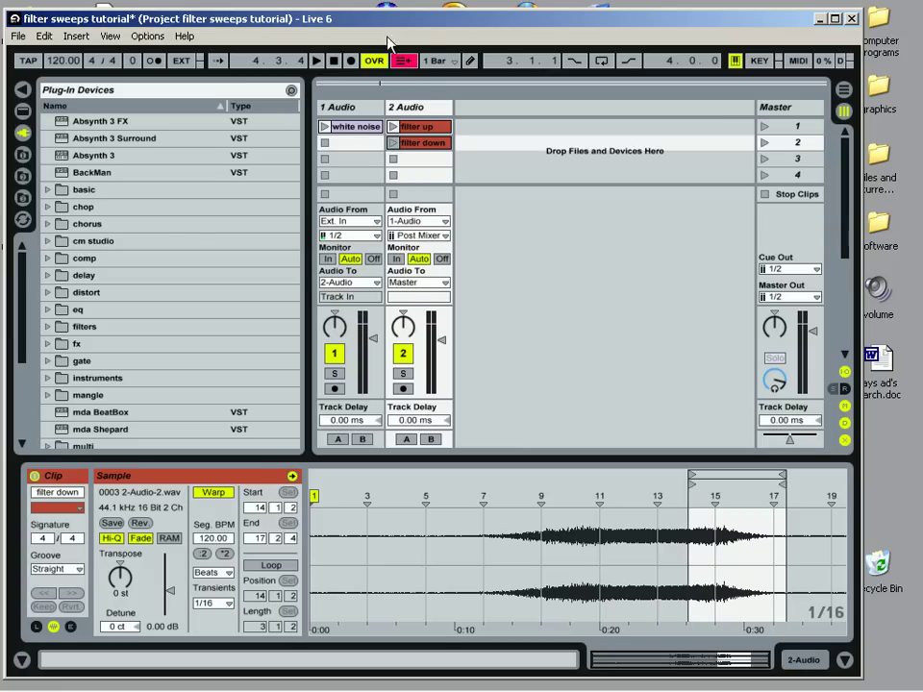
left_click_drag(390, 24, 362, 23)
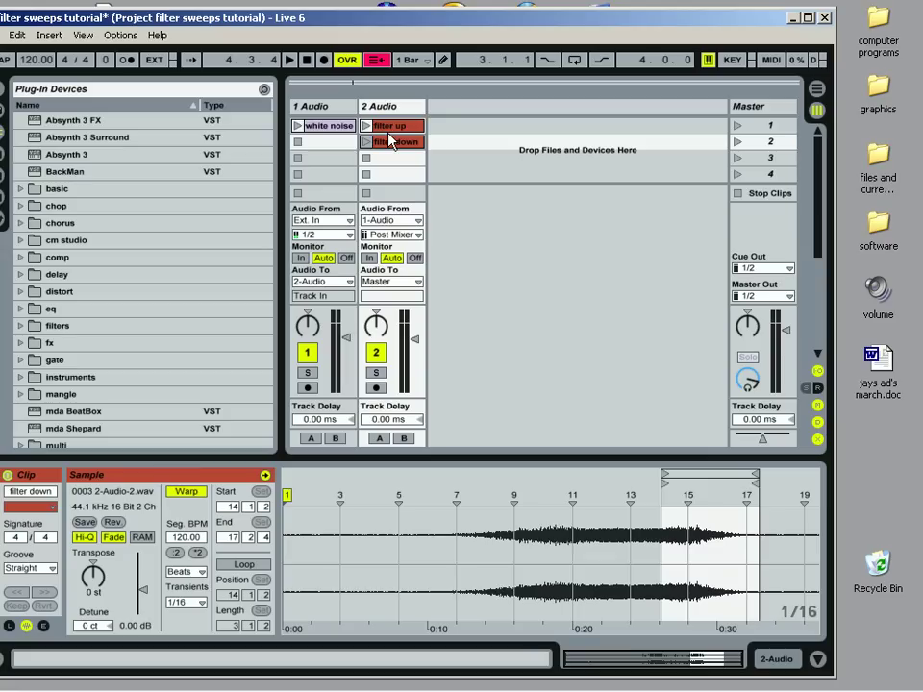
left_click(382, 106)
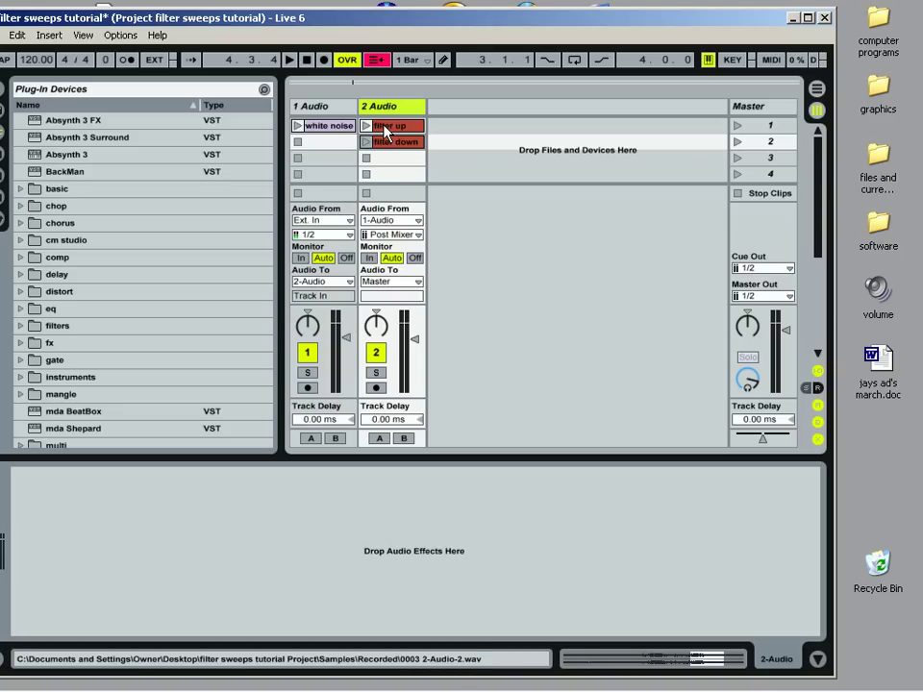
Drop the filter up clip onto track 2 in the Arrangement and position it at bar 9.
left_click_drag(388, 130, 484, 175)
left_click(620, 165)
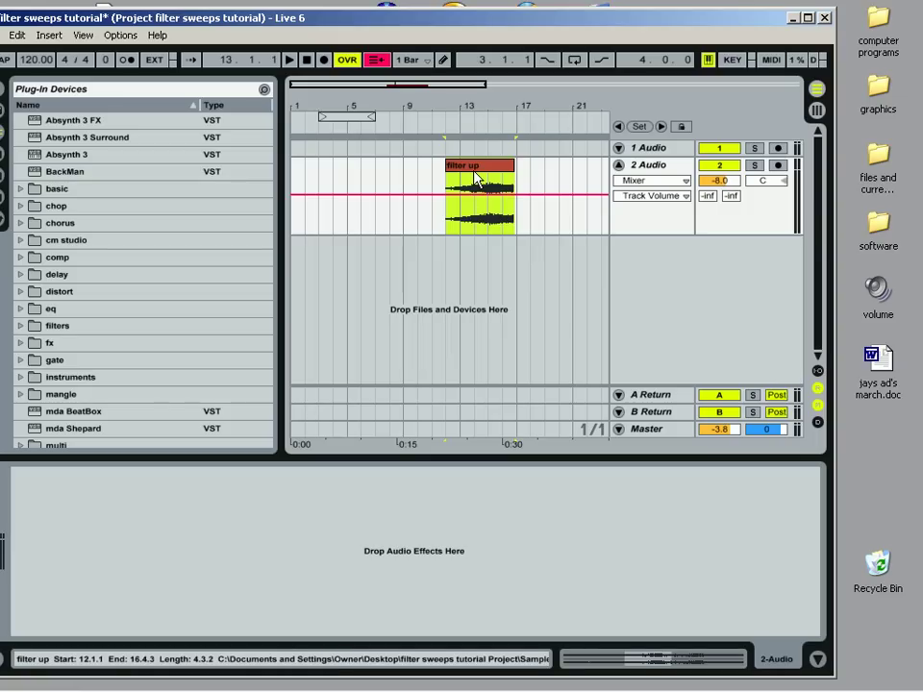
left_click_drag(481, 173, 439, 175)
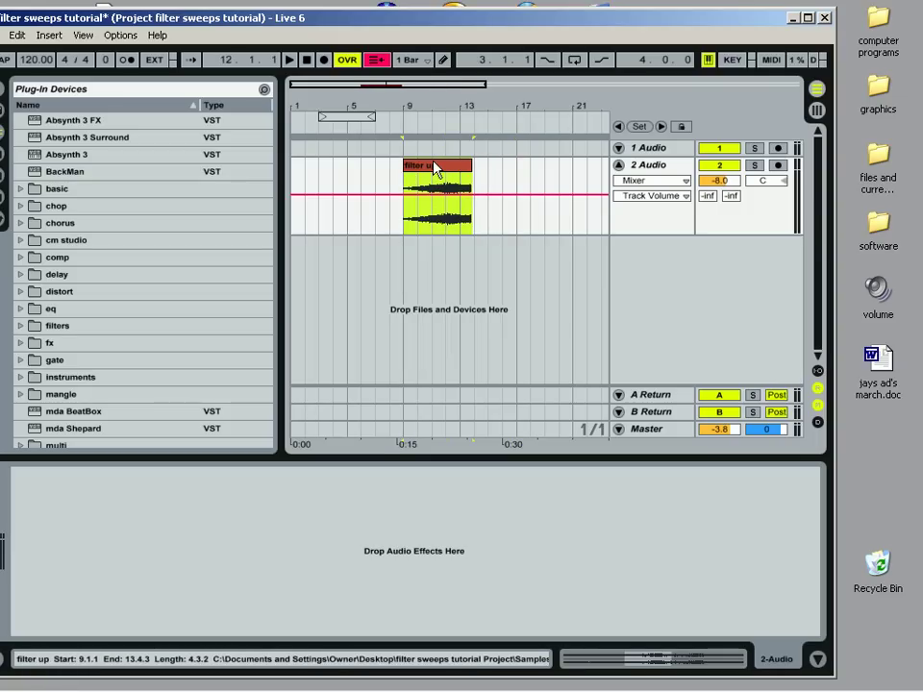